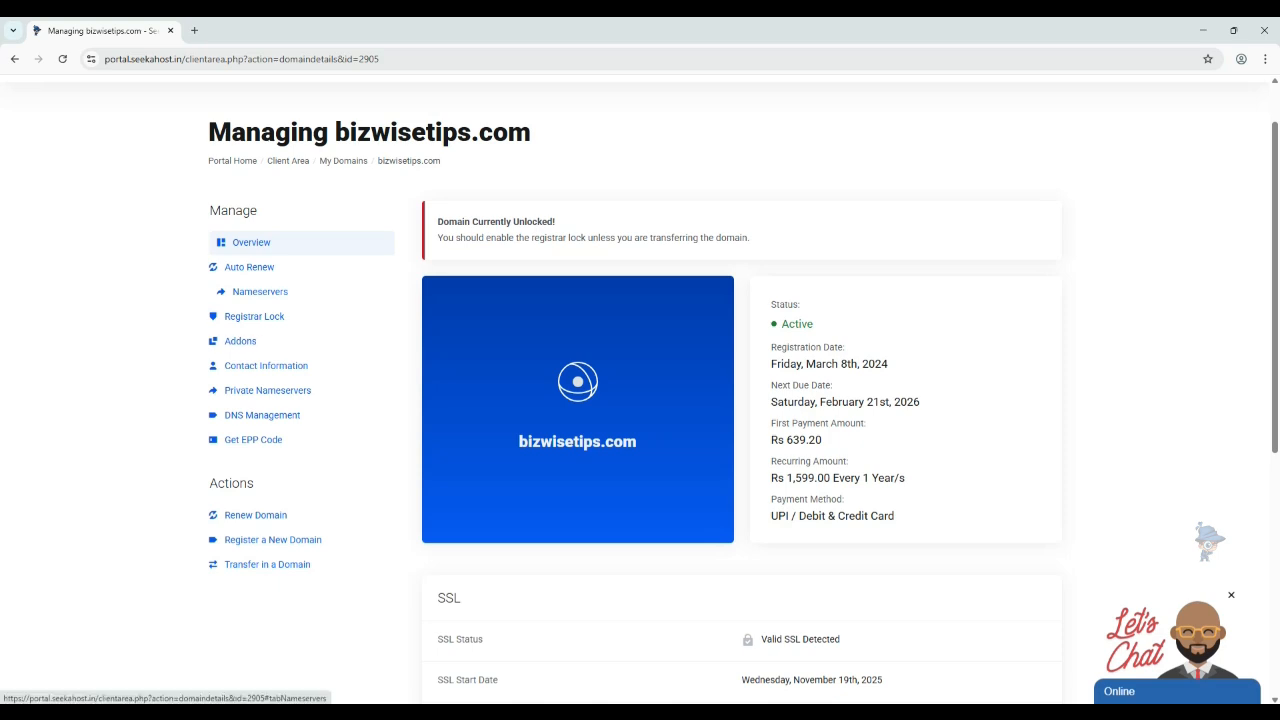
Step: Review the nameservers and addons of bizwisetips.com, and open DNS management through the DNS Host Record Management addon
click(260, 292)
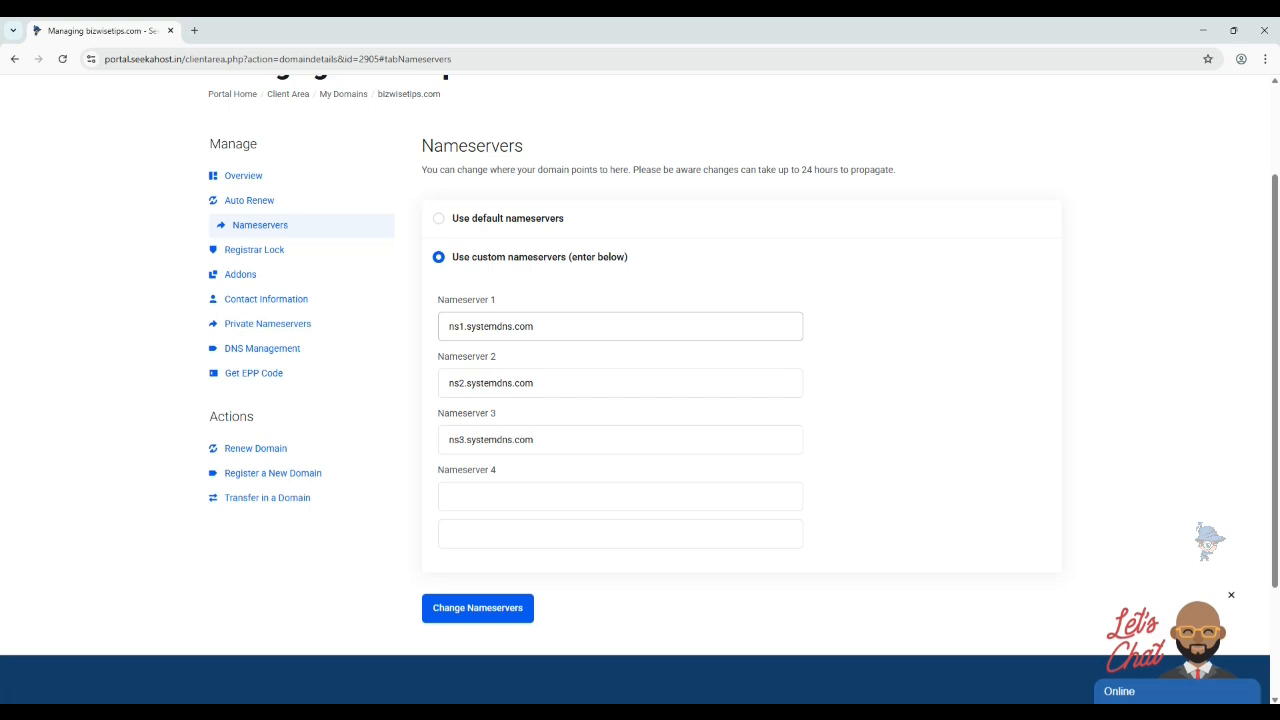
click(270, 348)
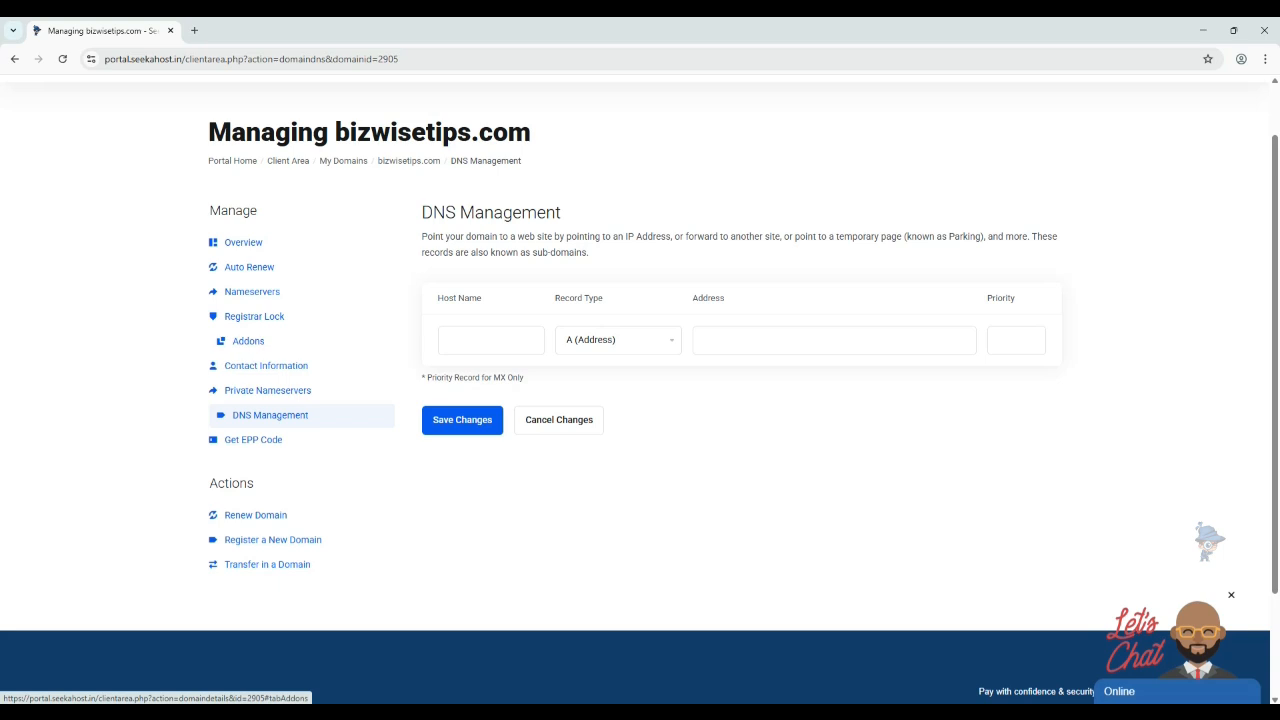
click(248, 341)
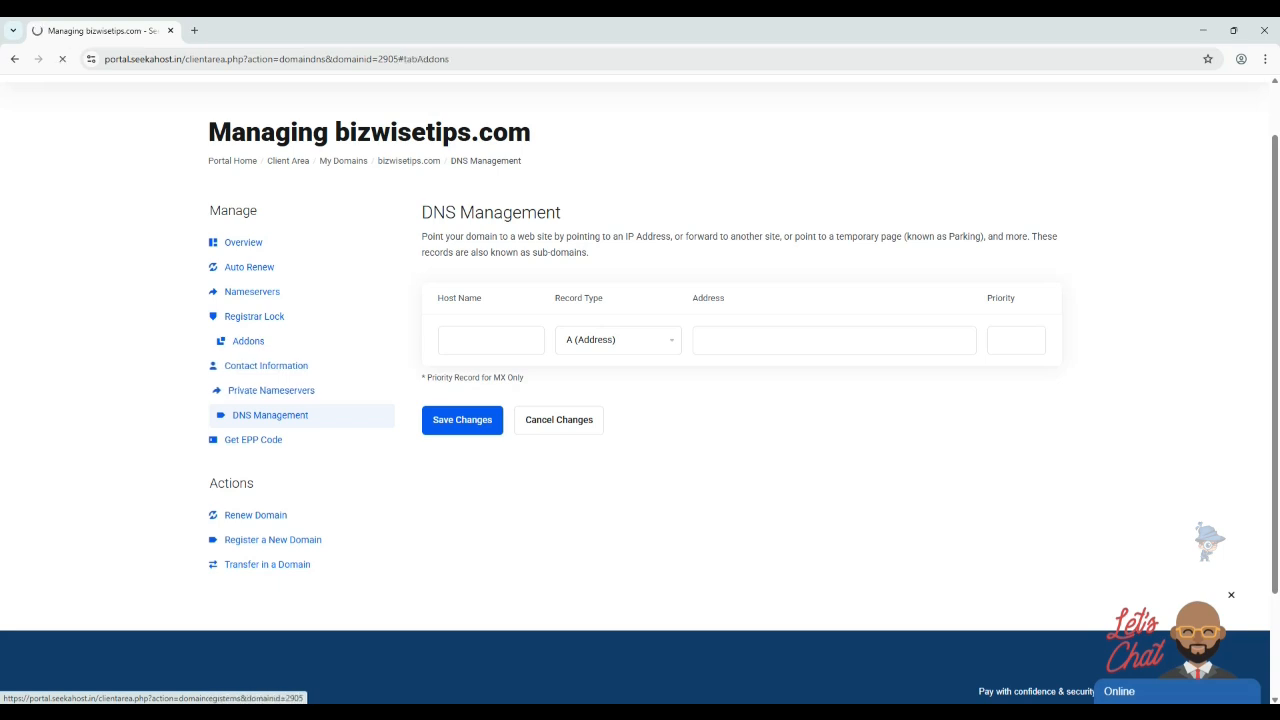
scroll(267, 457, down, 1)
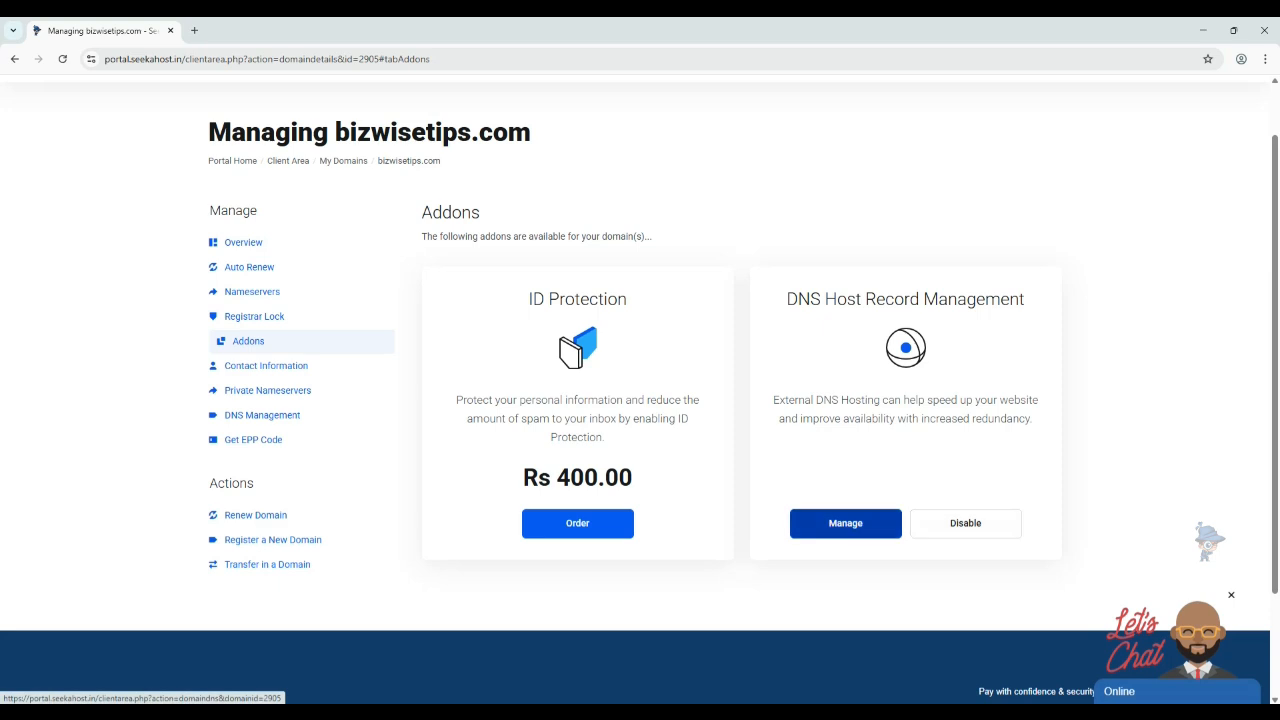
click(845, 523)
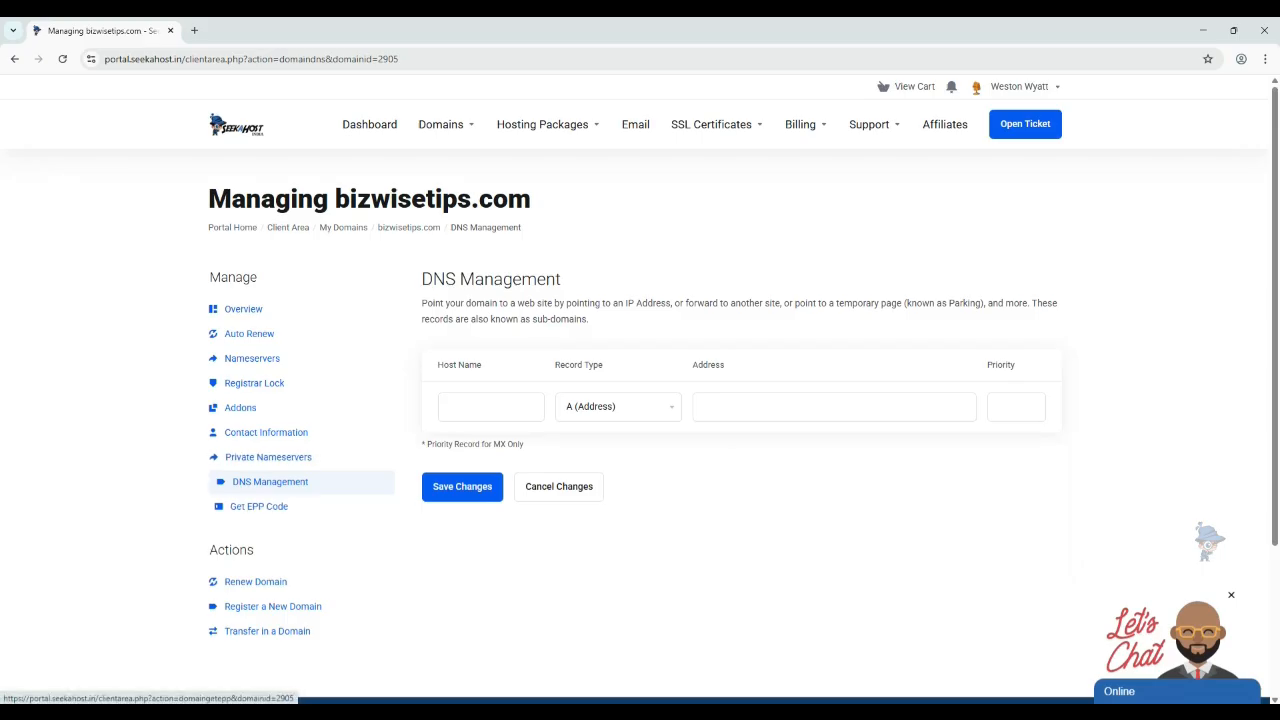
Step: Add an A (Address) record with an empty host name pointing to 148.113.4.166, and save it
click(800, 407)
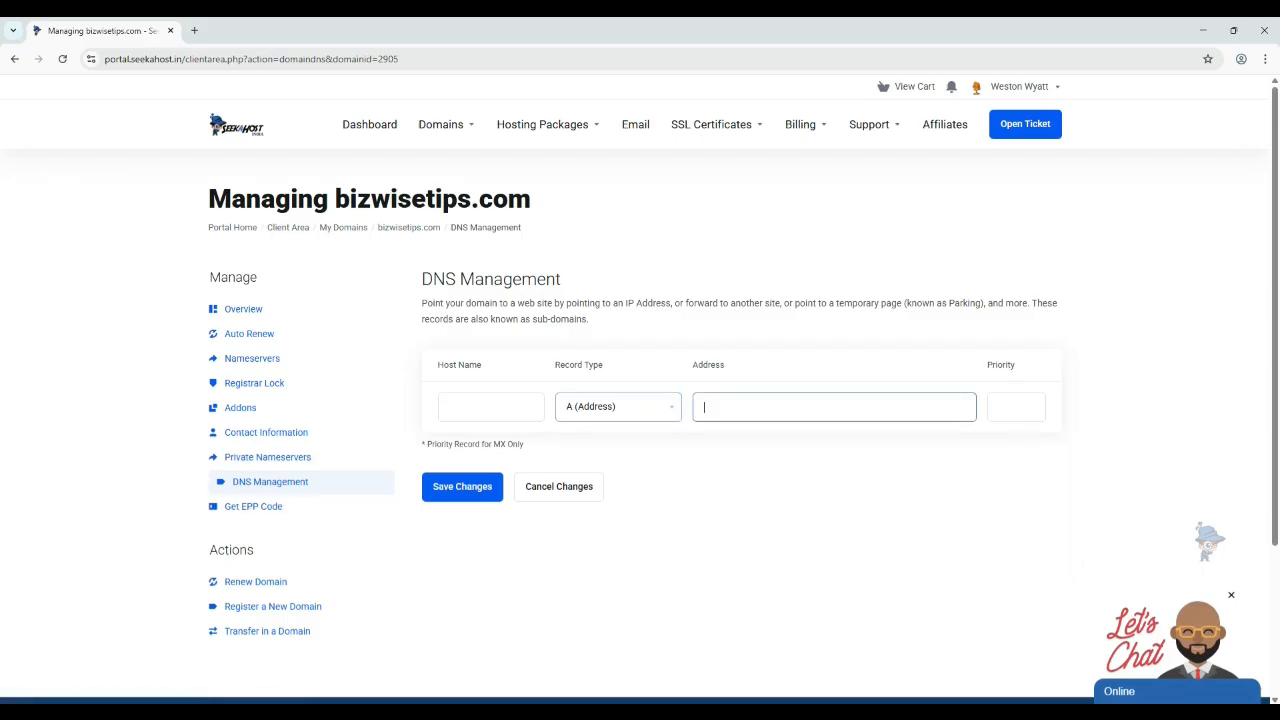
text(148.113.4.166)
click(780, 487)
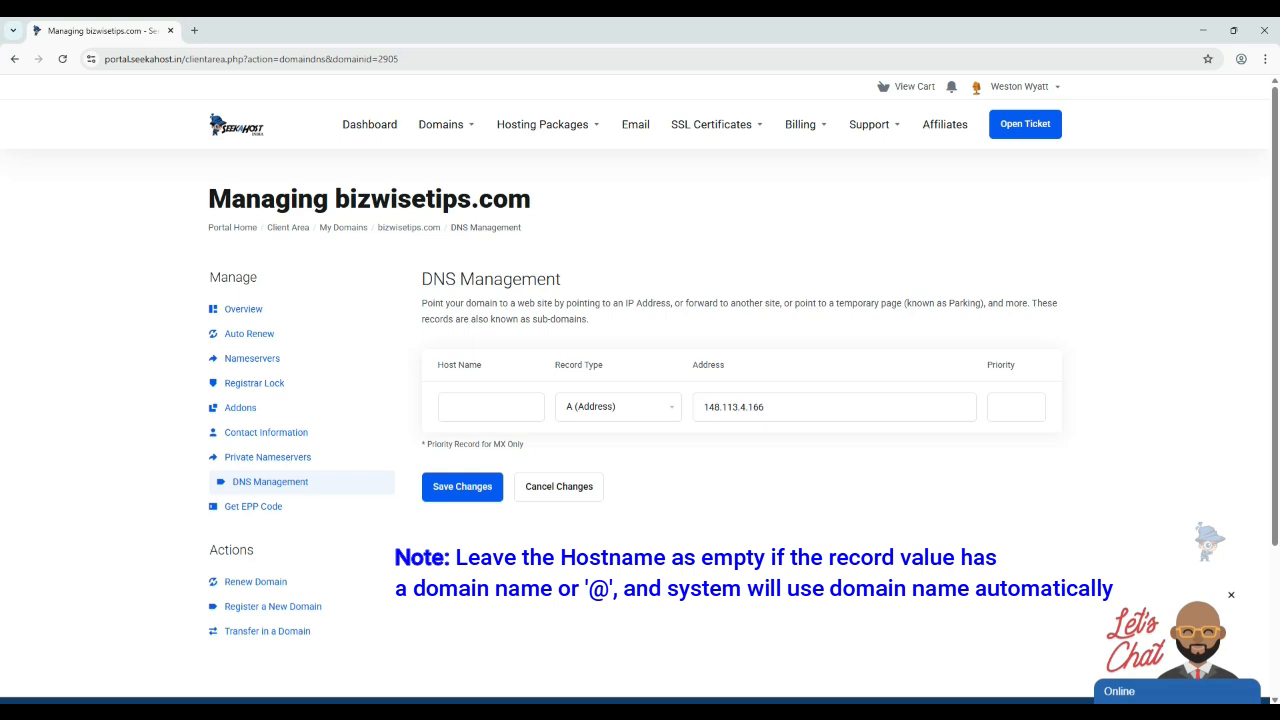
click(462, 486)
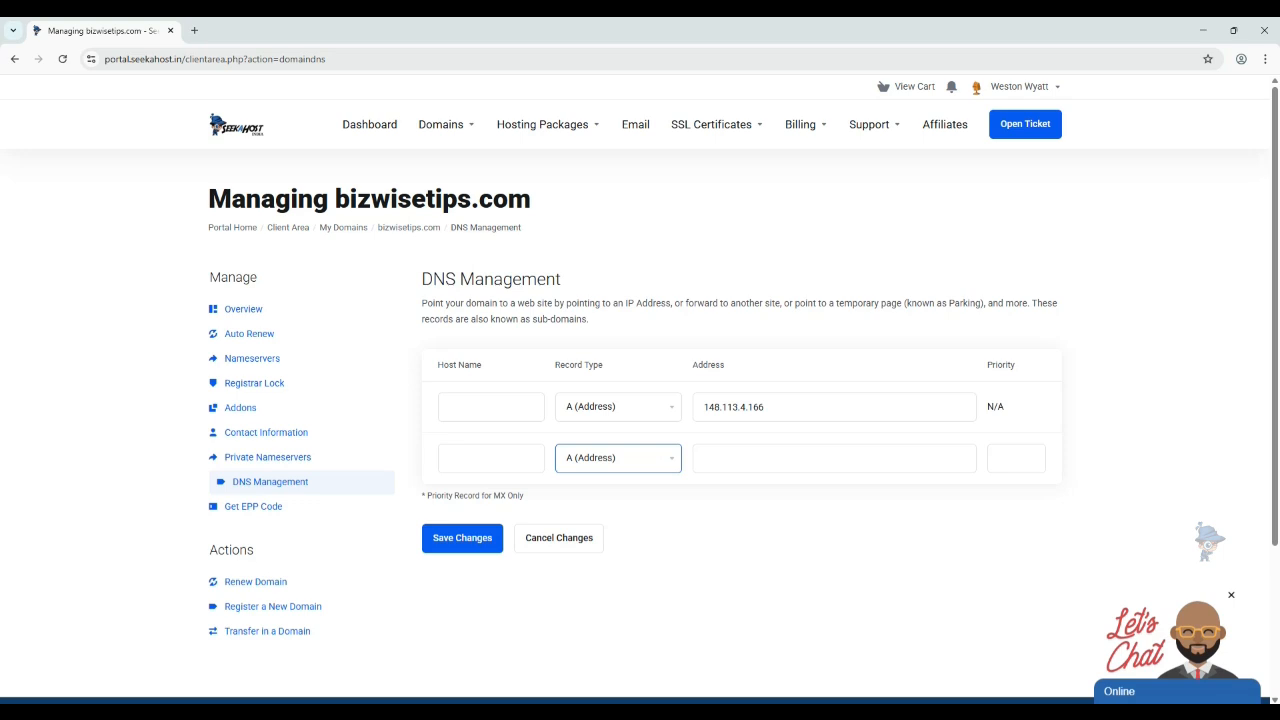
Step: Add and save an MX (Mail) record with an empty host name, address mx.bizwisetips.com.cust.a.hostedemail.com and priority 10
click(618, 458)
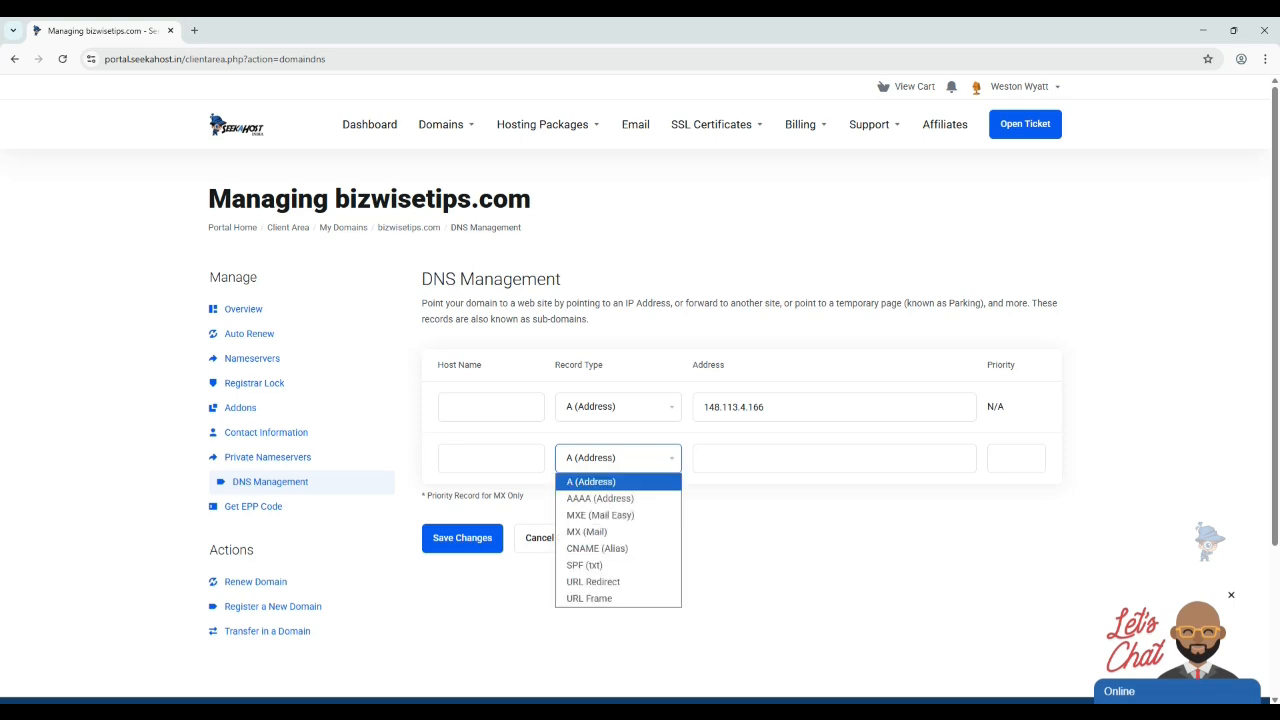
key(Return)
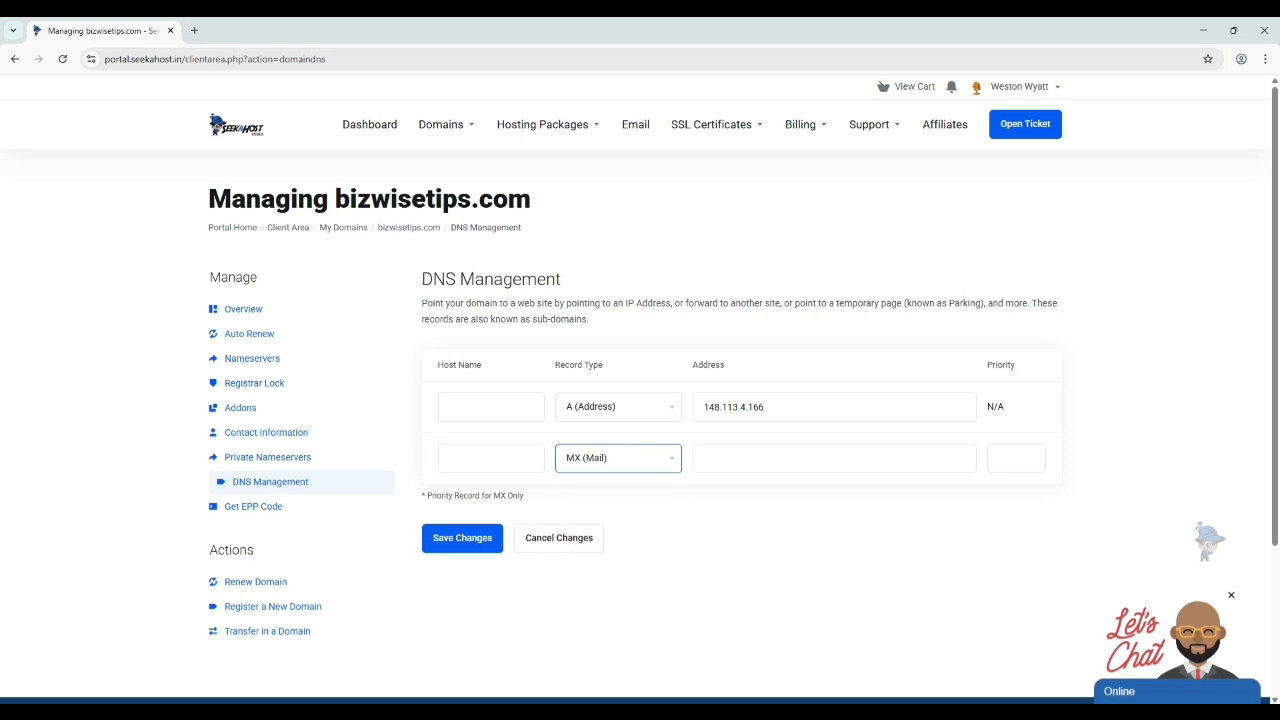
key(Tab)
text(mx.bizwisetips.com.cust.a.hostedemail.com)
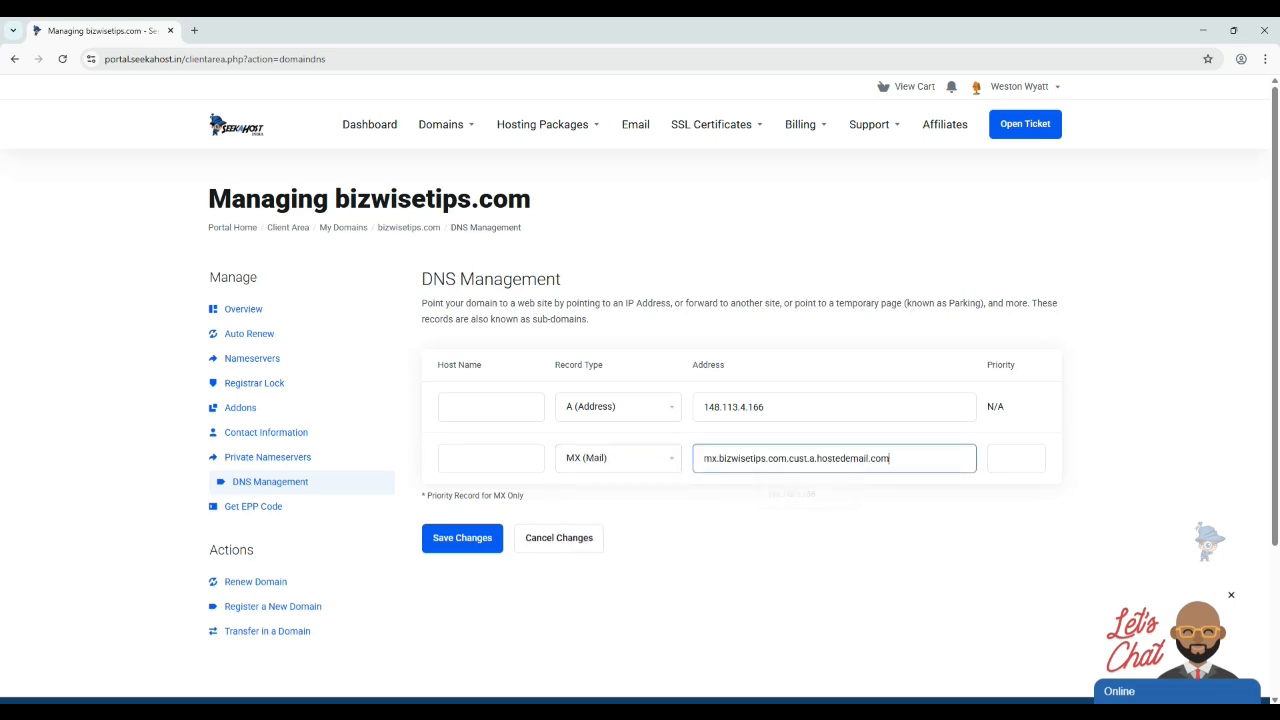
click(1016, 458)
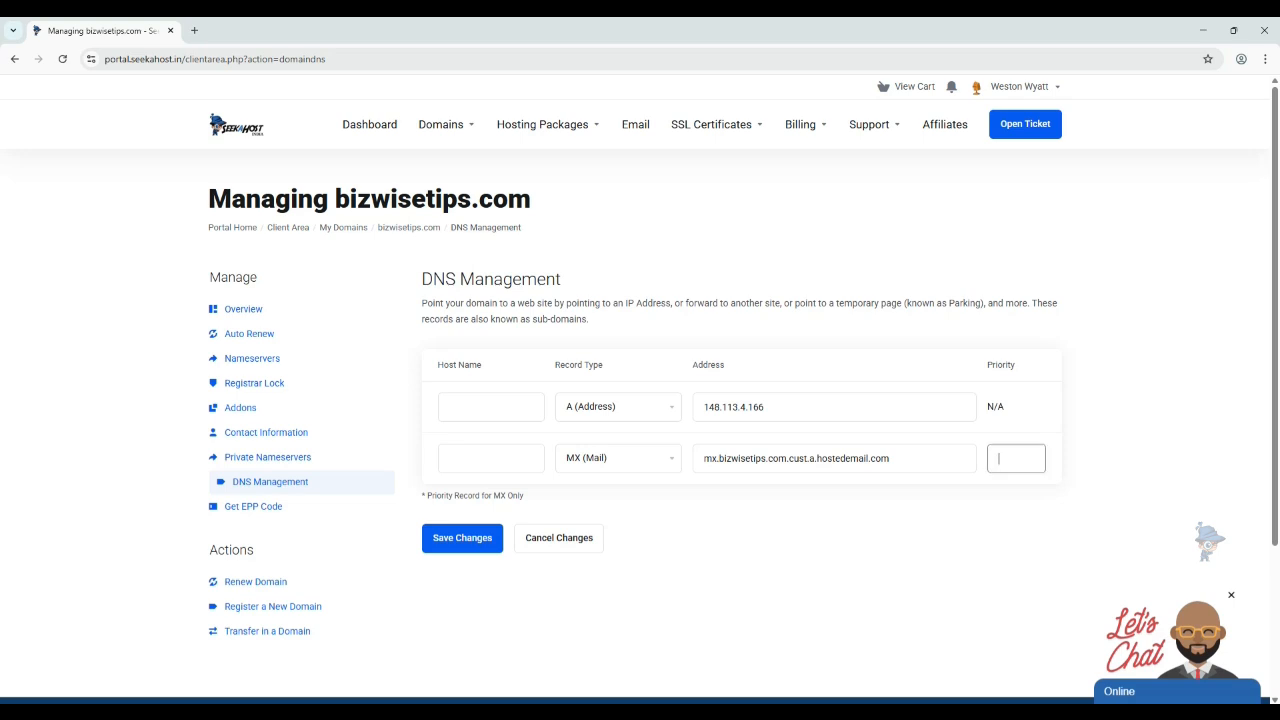
text(10)
click(462, 538)
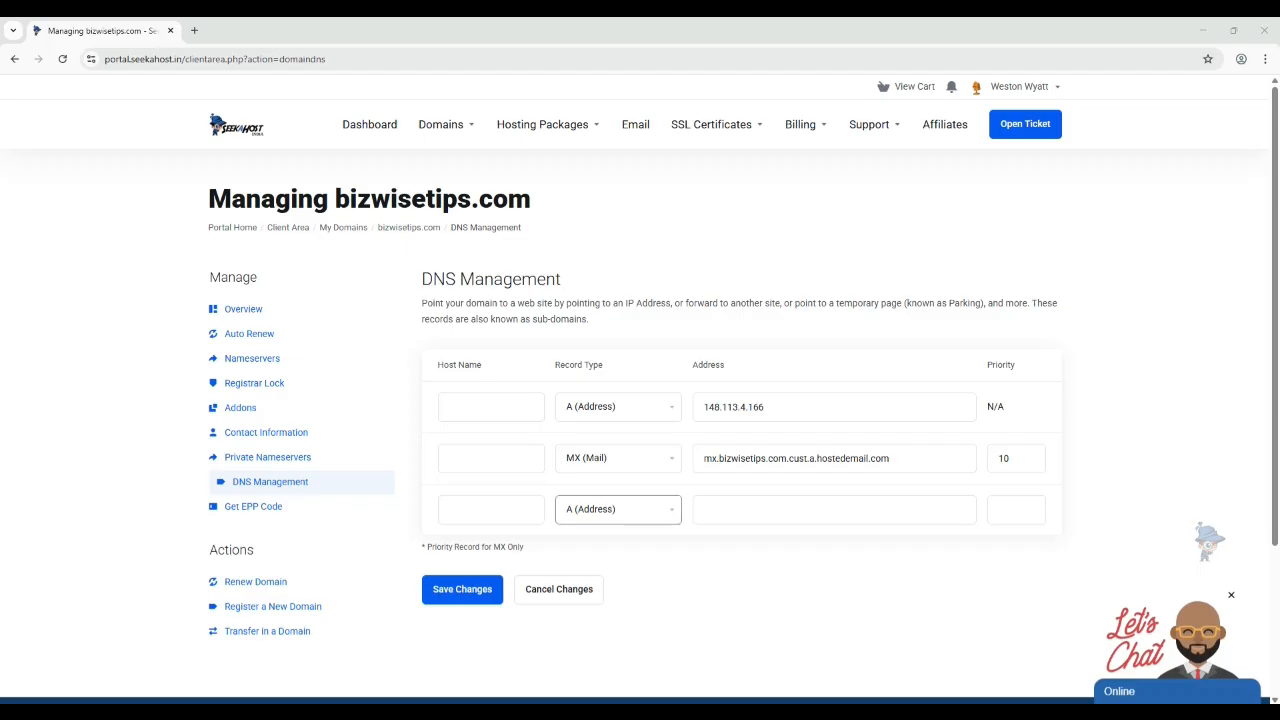
Step: Add a CNAME (Alias) record with host name www pointing to bizwisetips.com, and save it
click(618, 509)
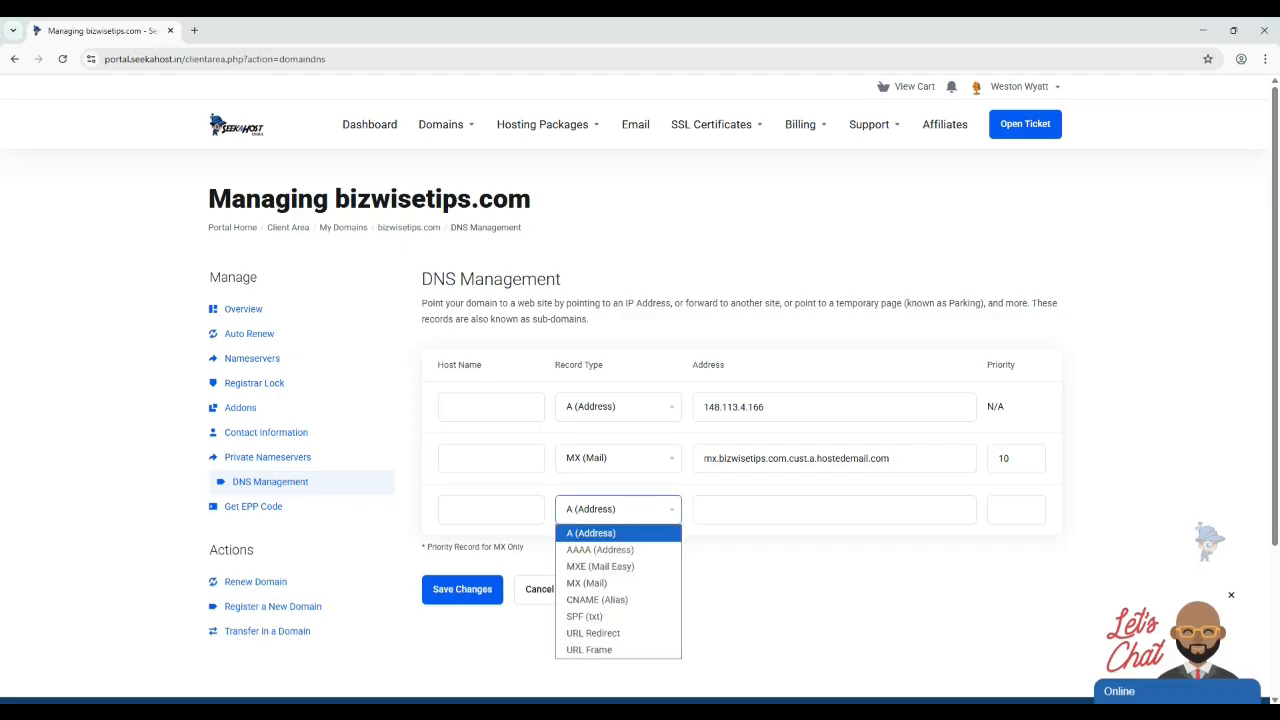
click(598, 600)
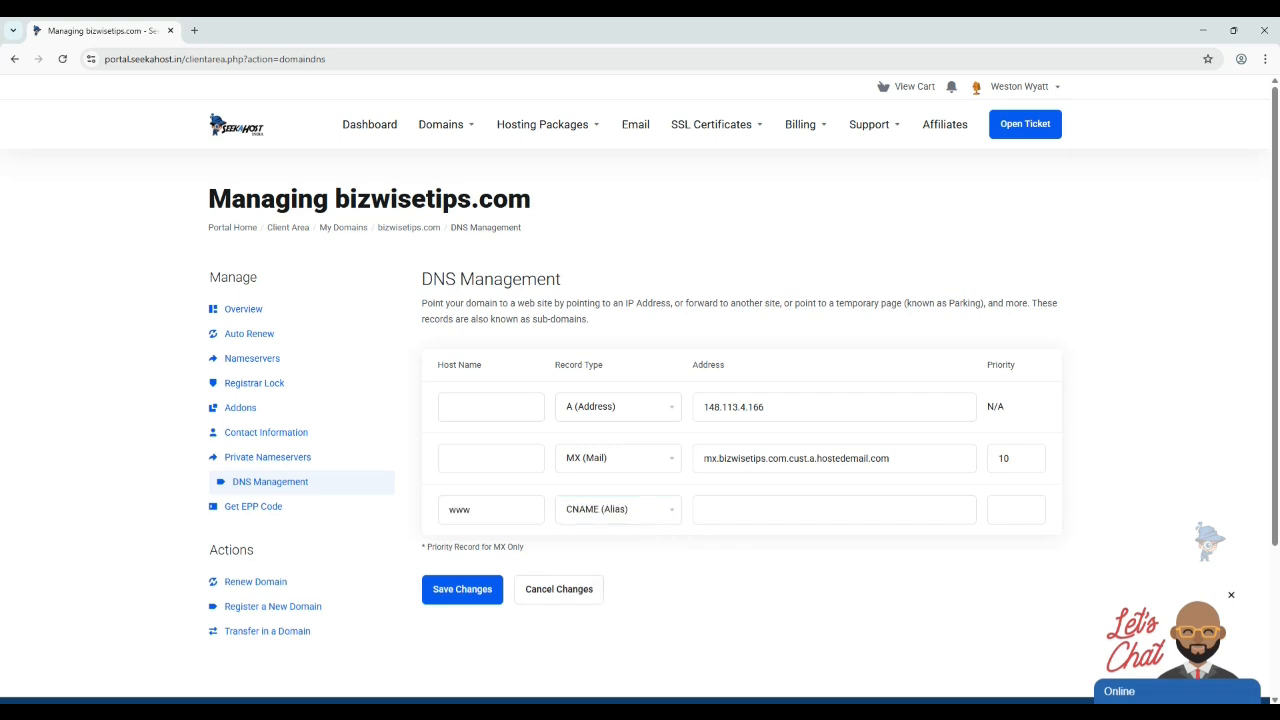
click(834, 510)
text(bizwisetips.com)
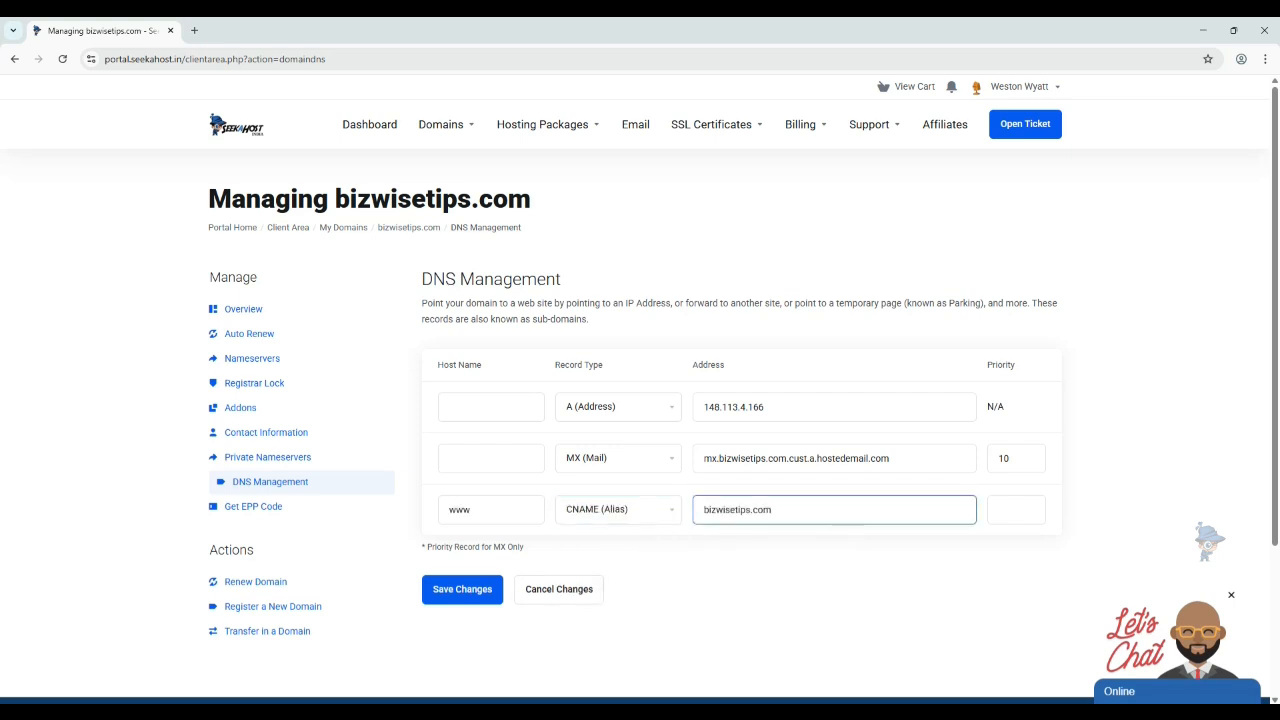
click(462, 589)
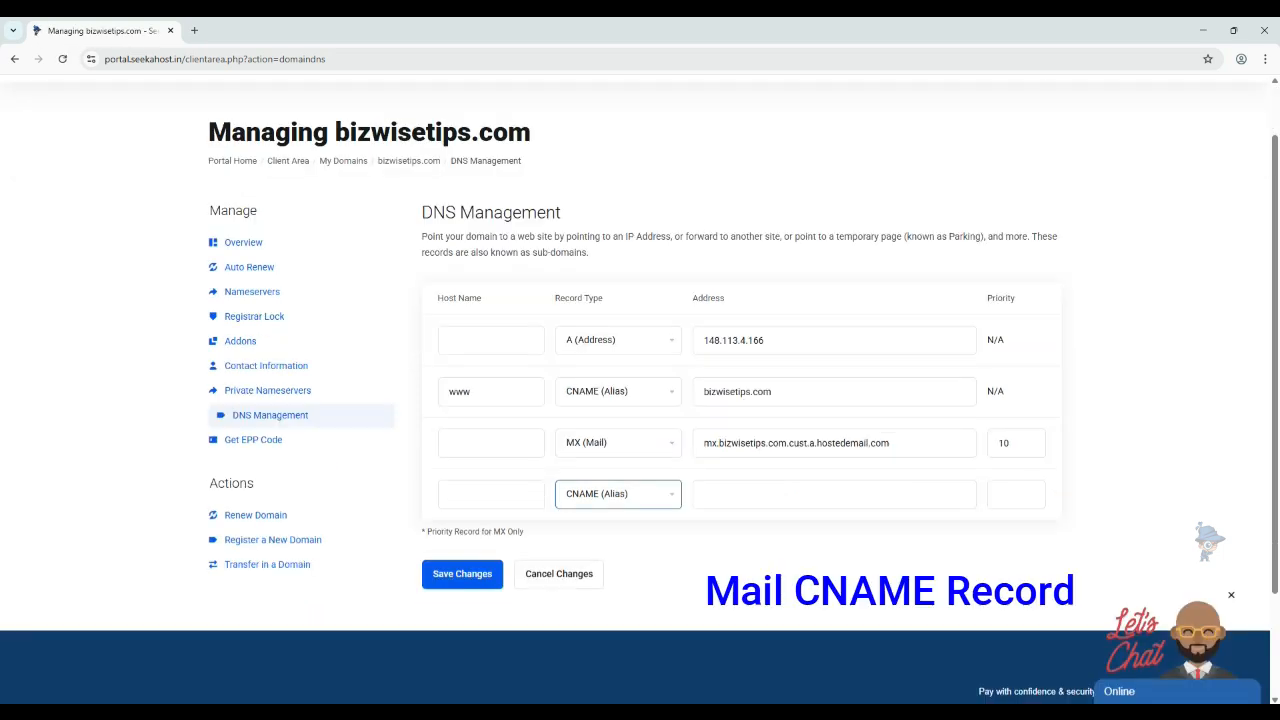
Step: Add a CNAME (Alias) record with host name mail pointing to mail.bizwisetips.com.cust.a.hostedemail.com, and save it
click(491, 494)
text(mail)
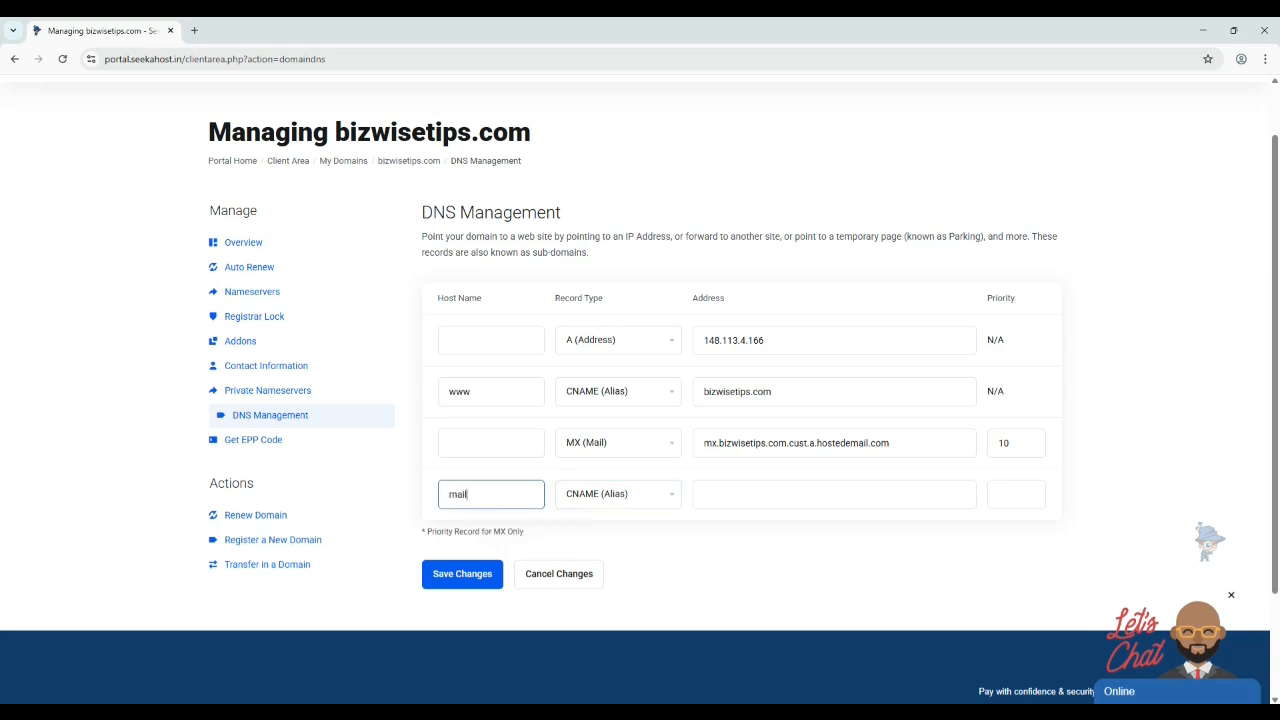
click(834, 494)
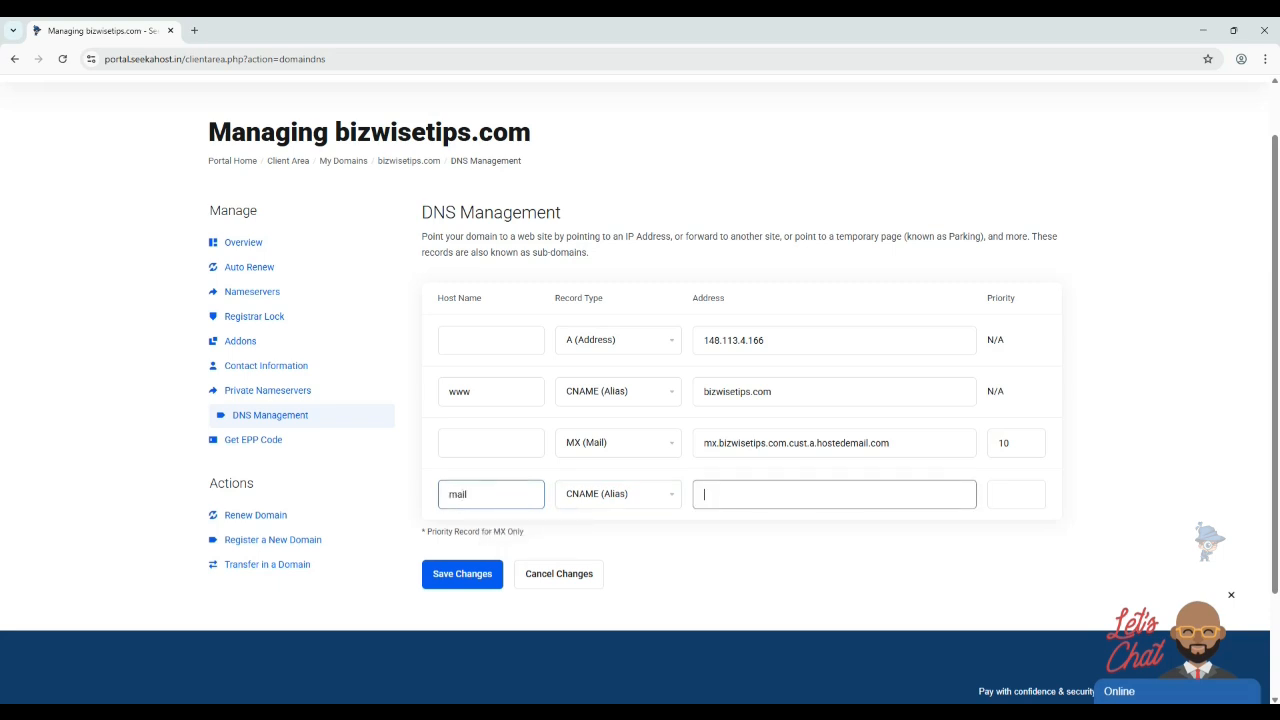
text(mail.bizwisetips.com.cust.a.hostedemail.com)
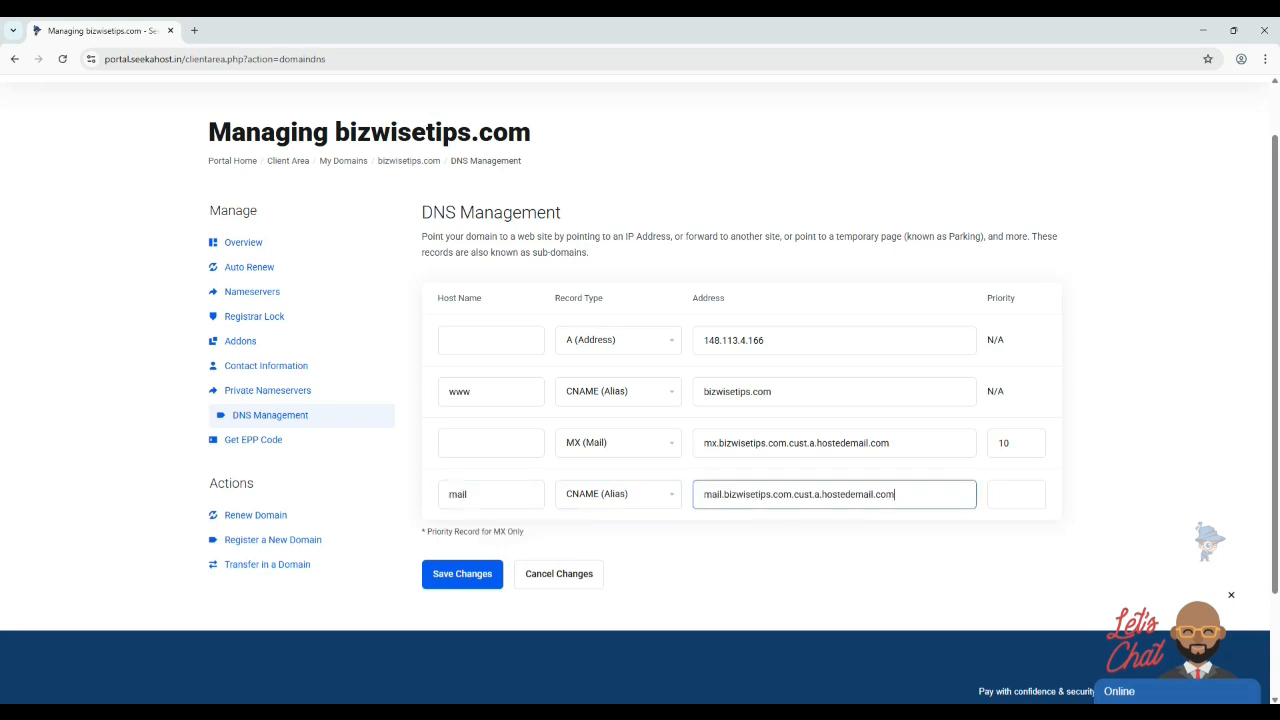
key(Return)
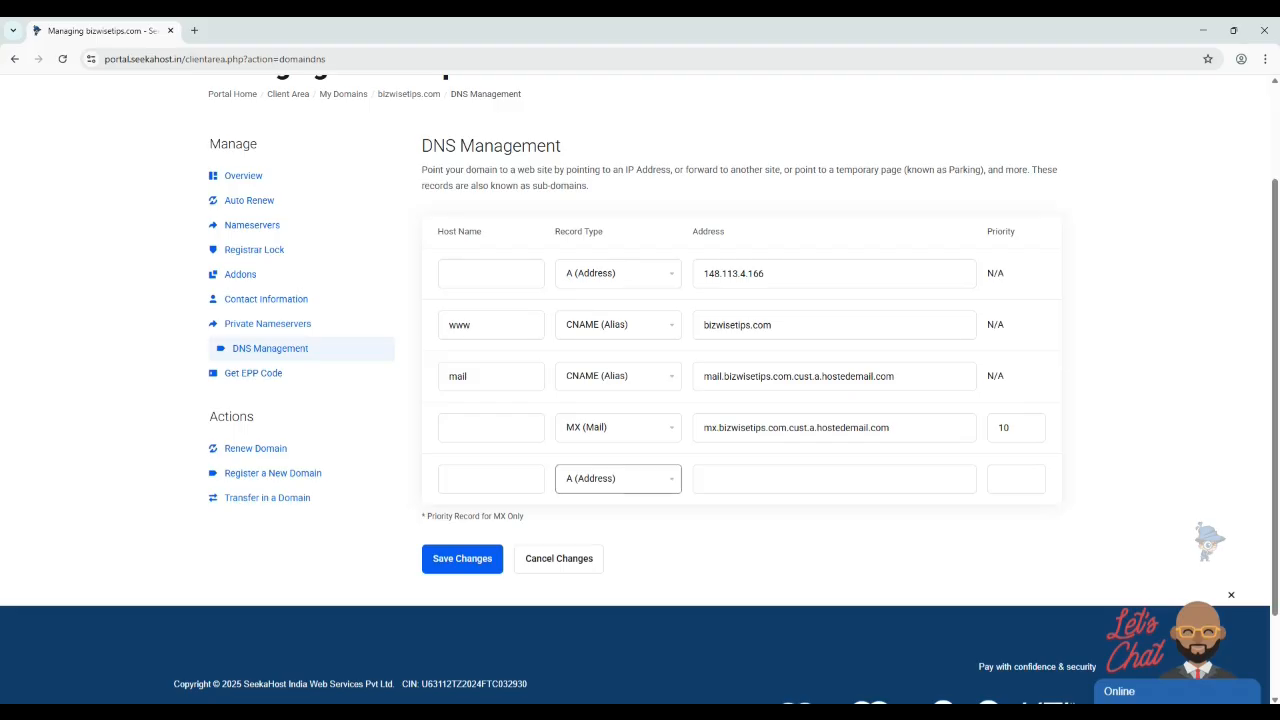
Step: Add an SPF (txt) record with an empty host name and the value "v=spf1 include:_spf.hostedemail.com ~all"
click(618, 479)
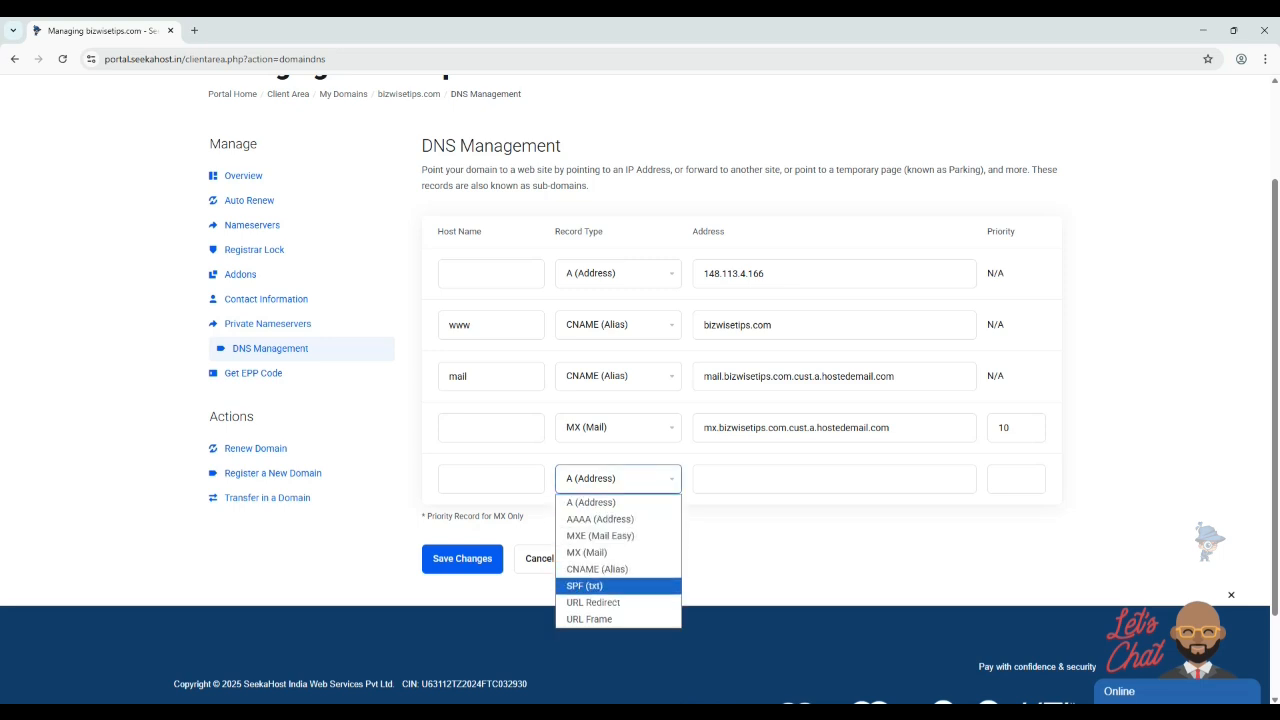
click(600, 586)
click(812, 479)
text(v=spf1 include:_spf.hostedemail.com ~all)
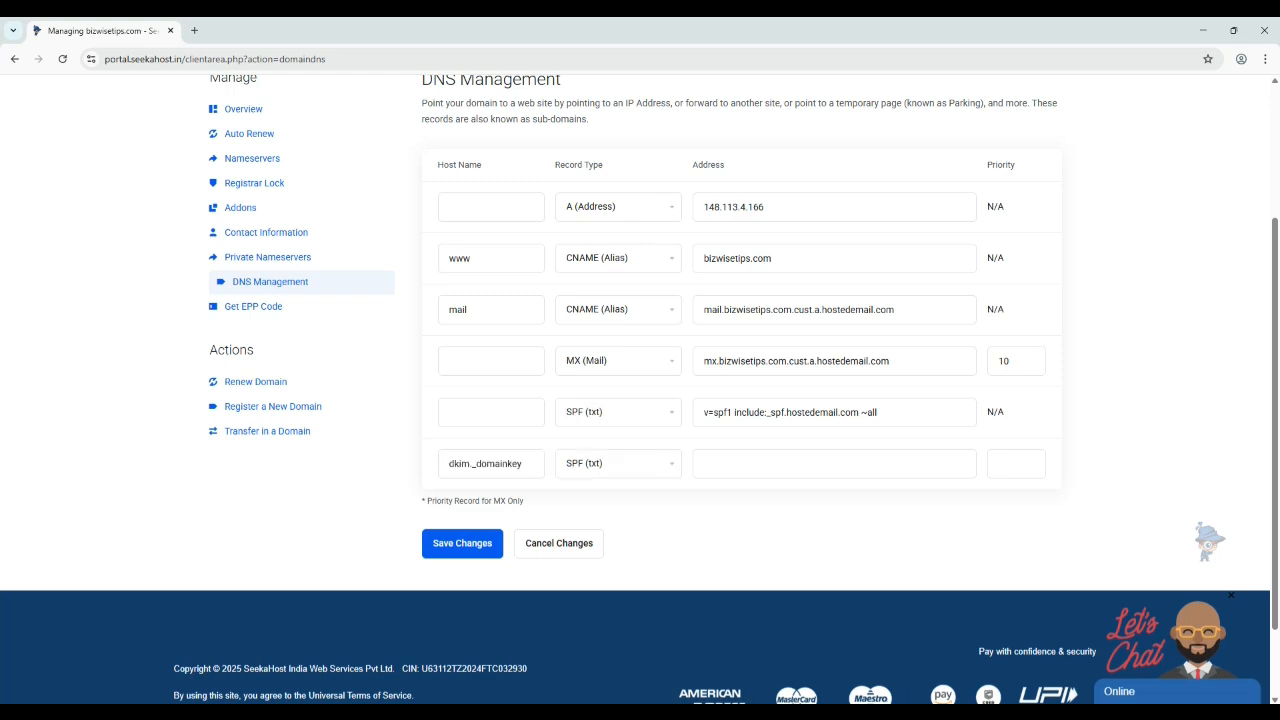
Step: Paste the DKIM value as the address of the SPF (txt) record for host dkim._domainkey, and save the record
click(810, 464)
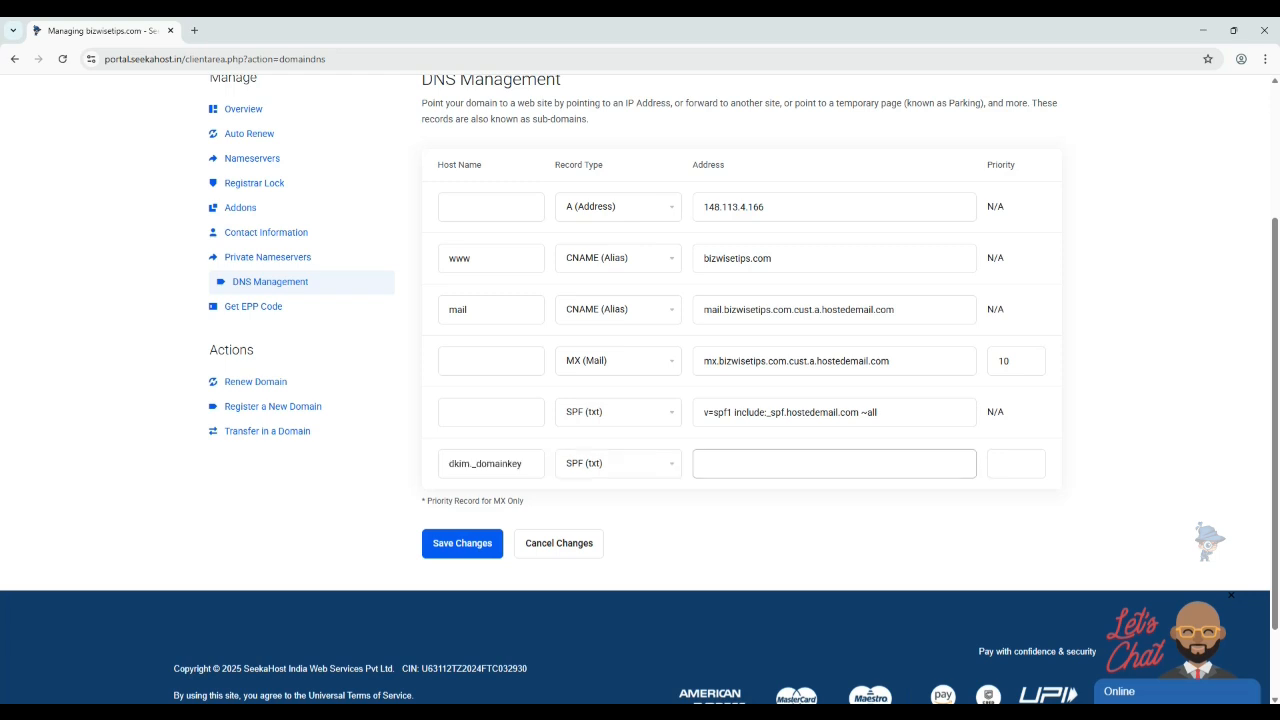
click(810, 464)
key(ctrl+v)
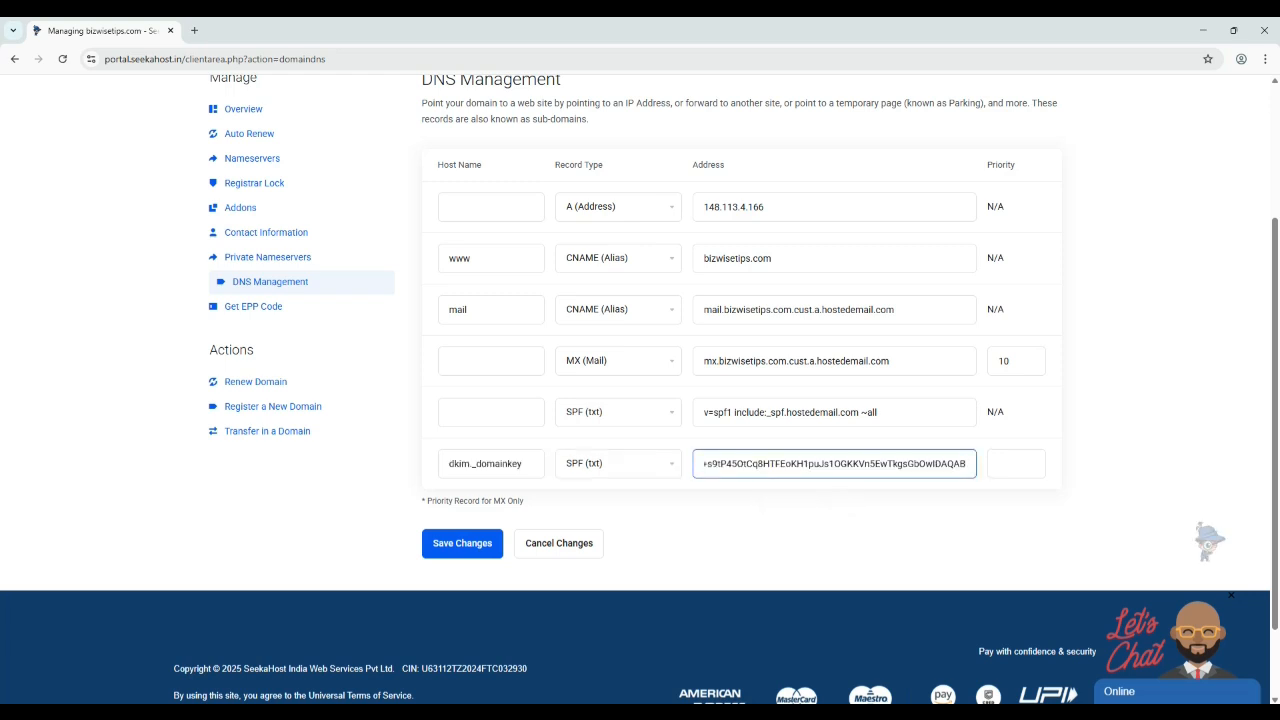
click(815, 537)
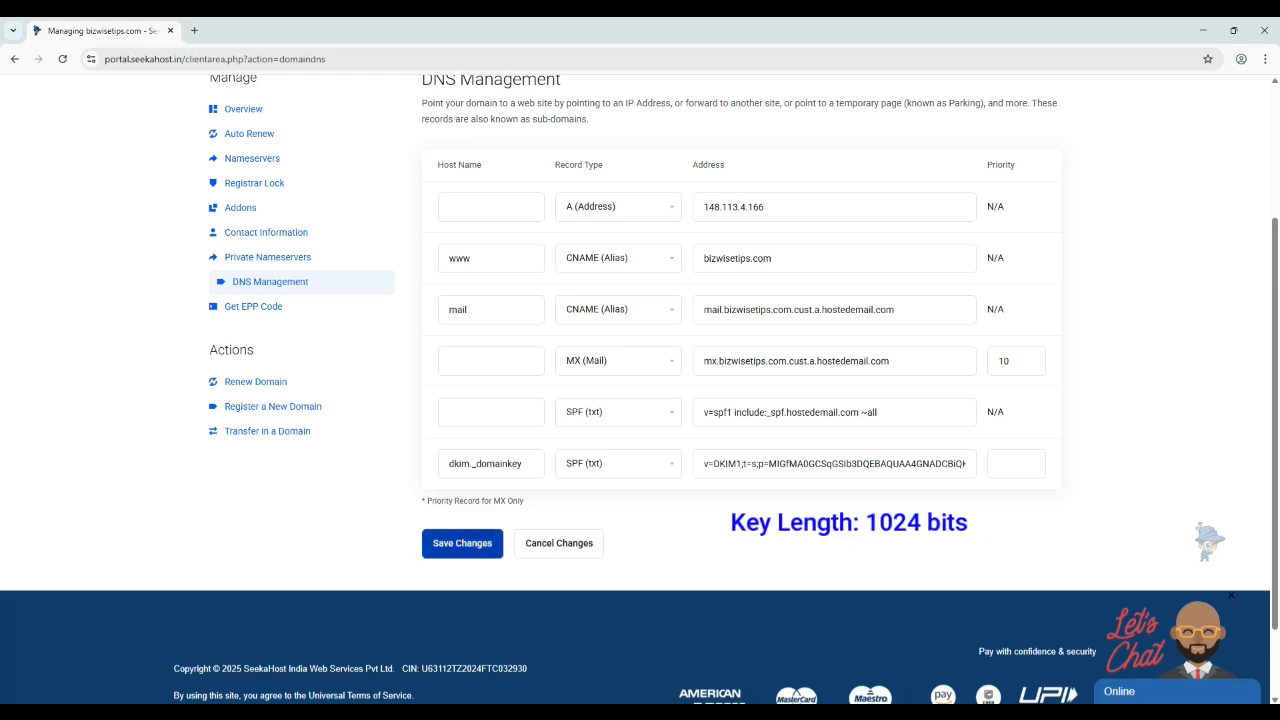
click(462, 543)
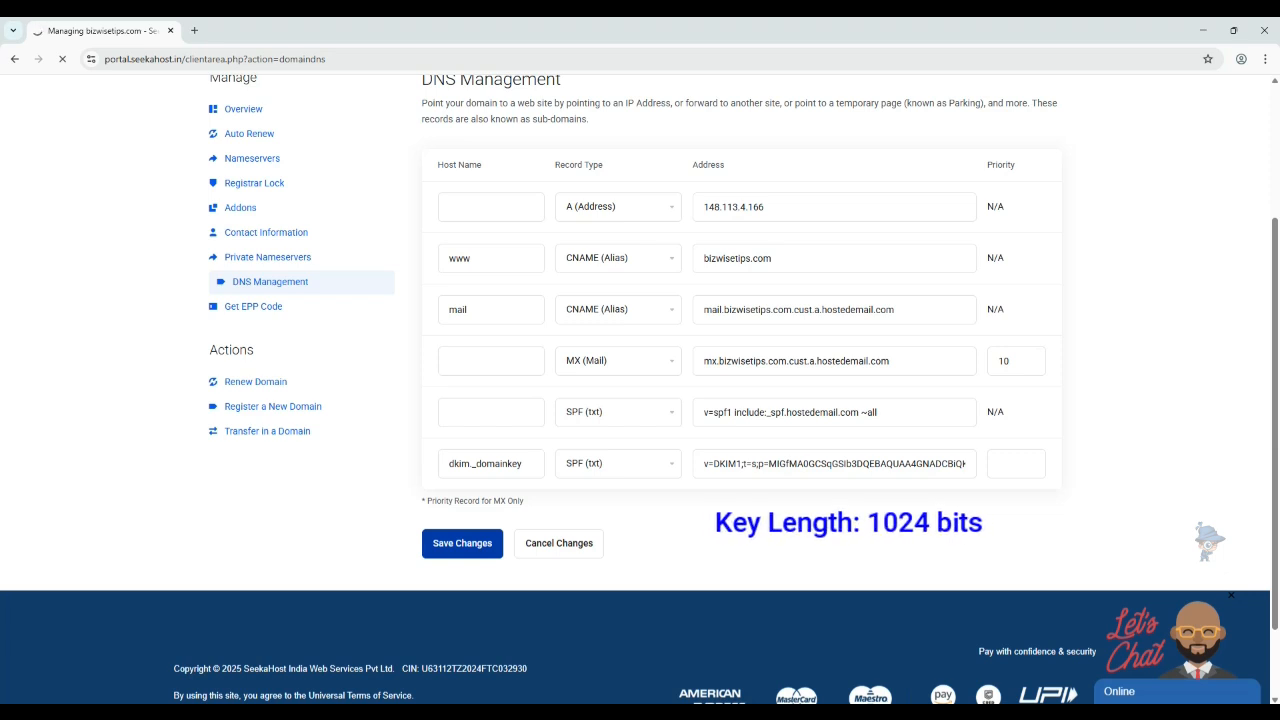
scroll(640, 390, down, 2)
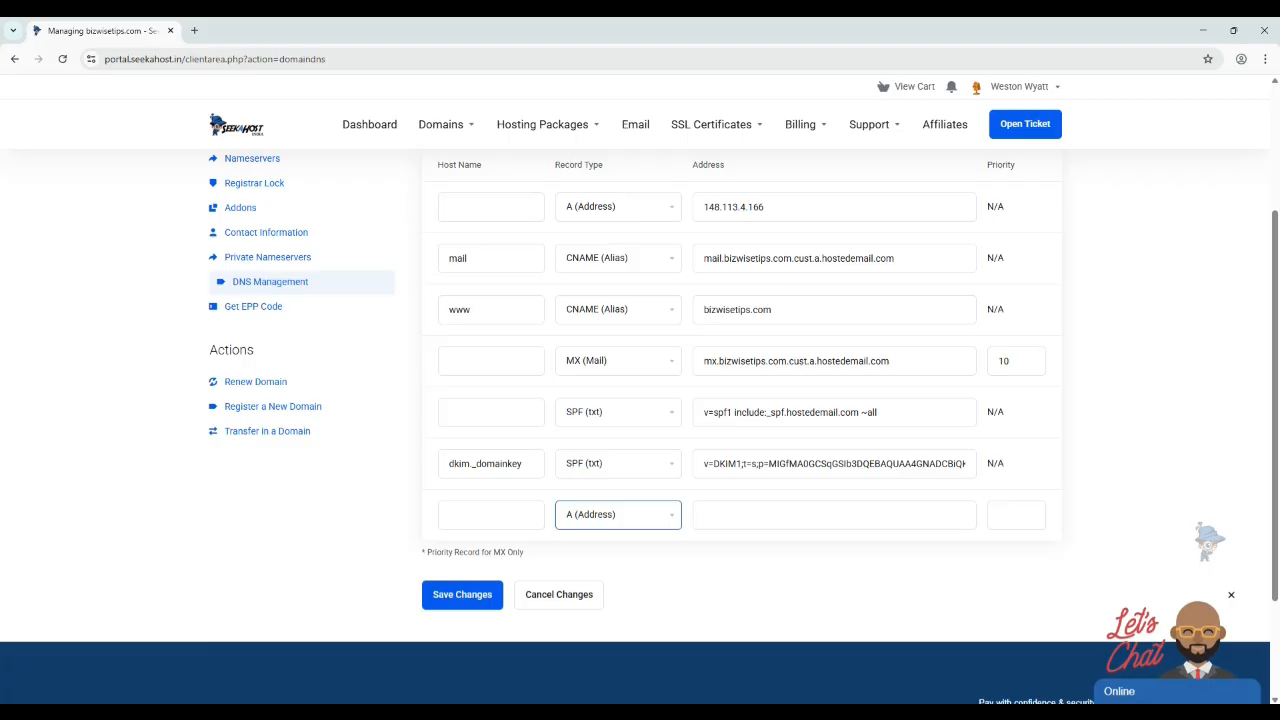
click(618, 514)
click(594, 638)
click(780, 515)
text(http://bizwisetips.com/)
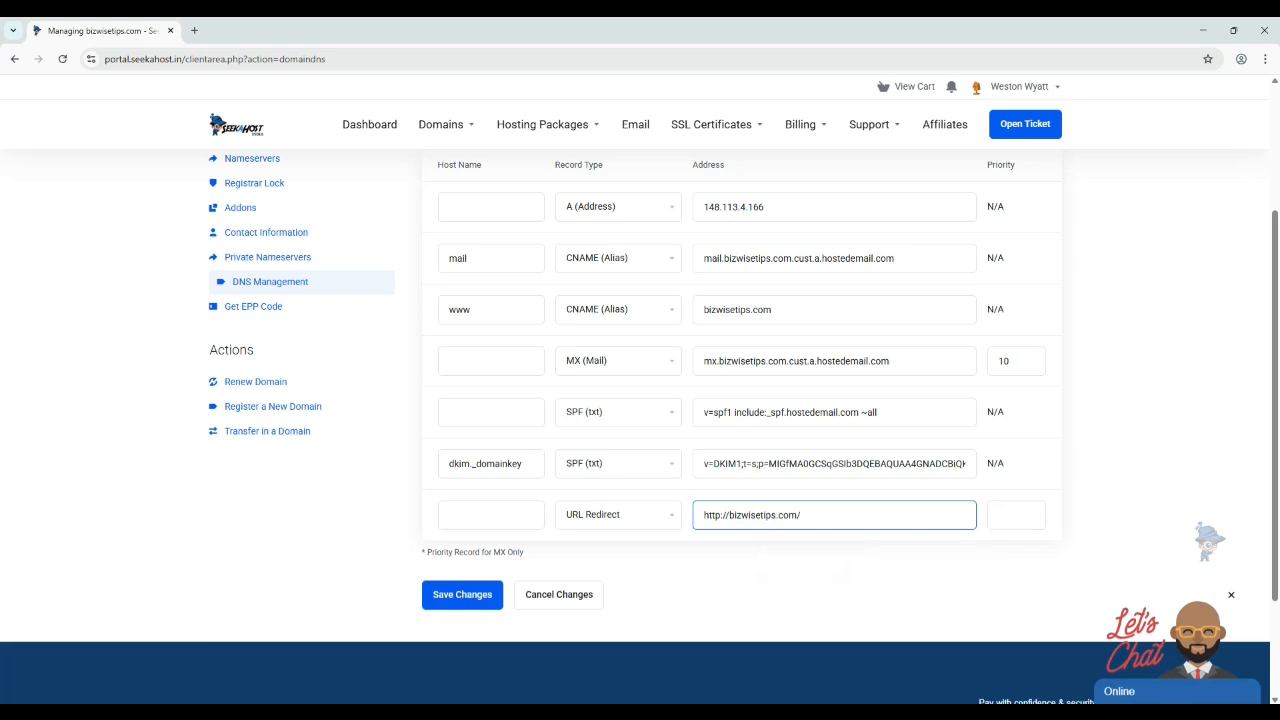
click(491, 515)
text(info)
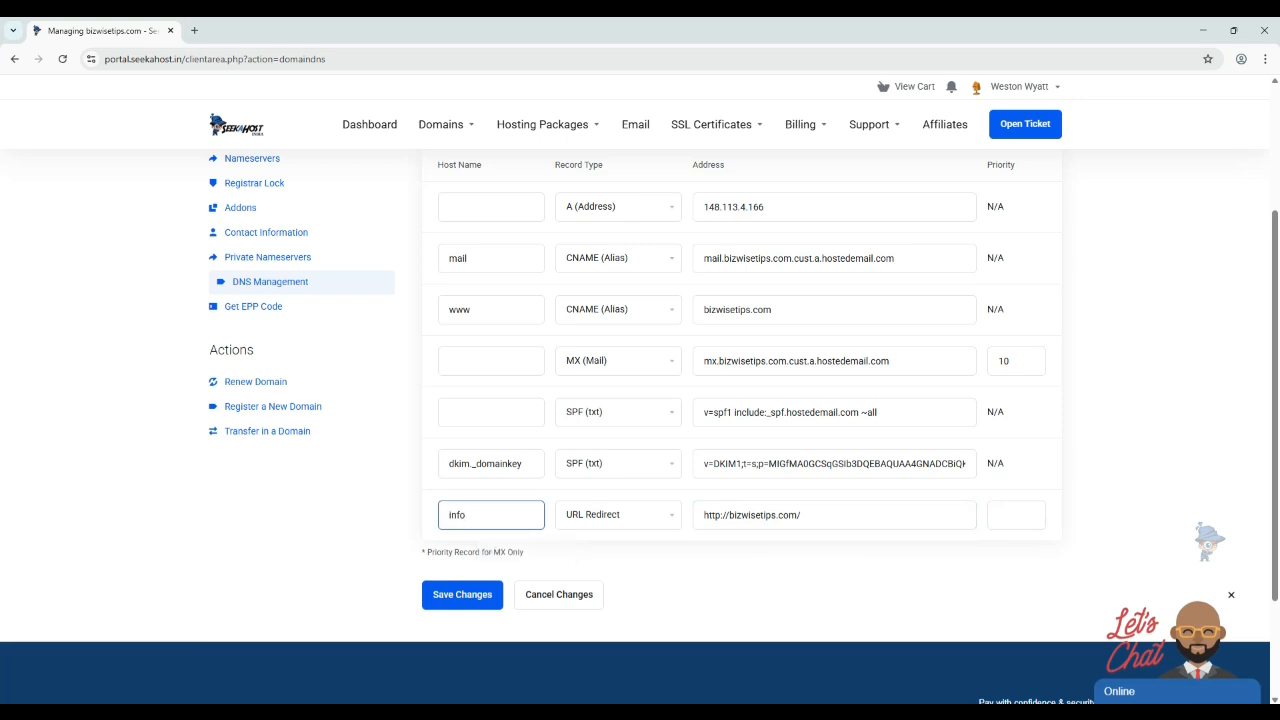
click(462, 594)
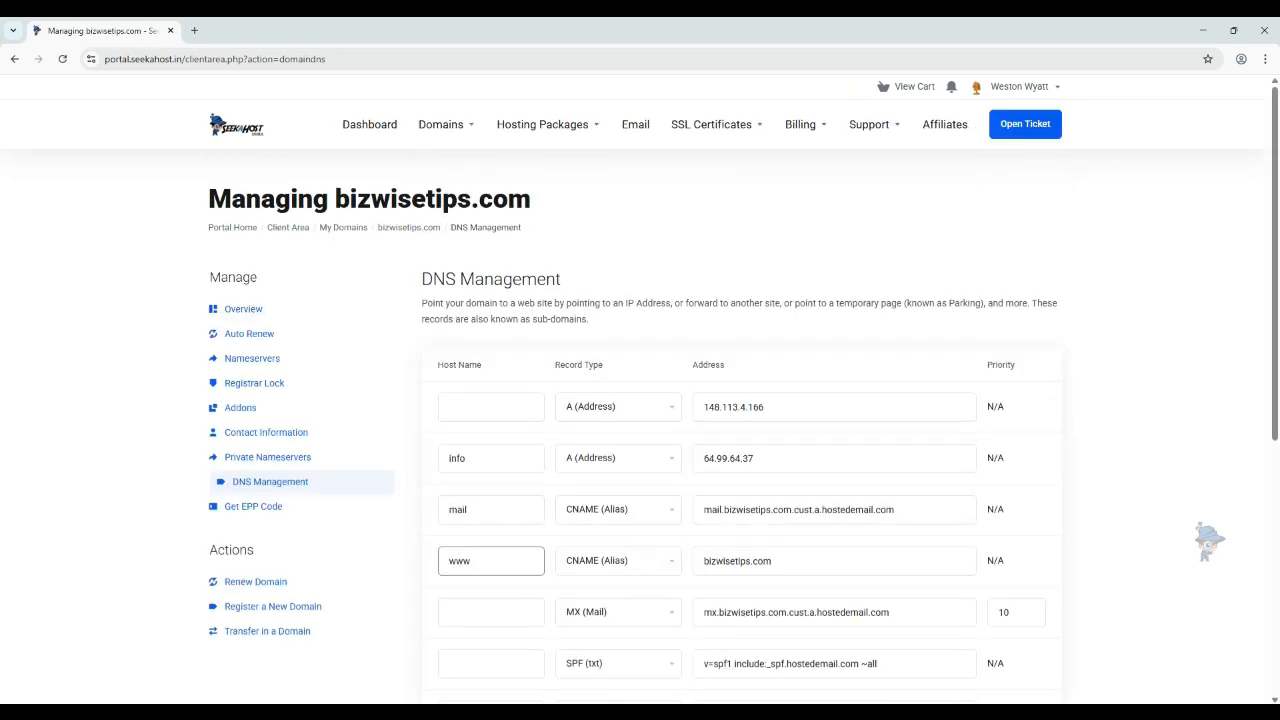
scroll(740, 400, down, 5)
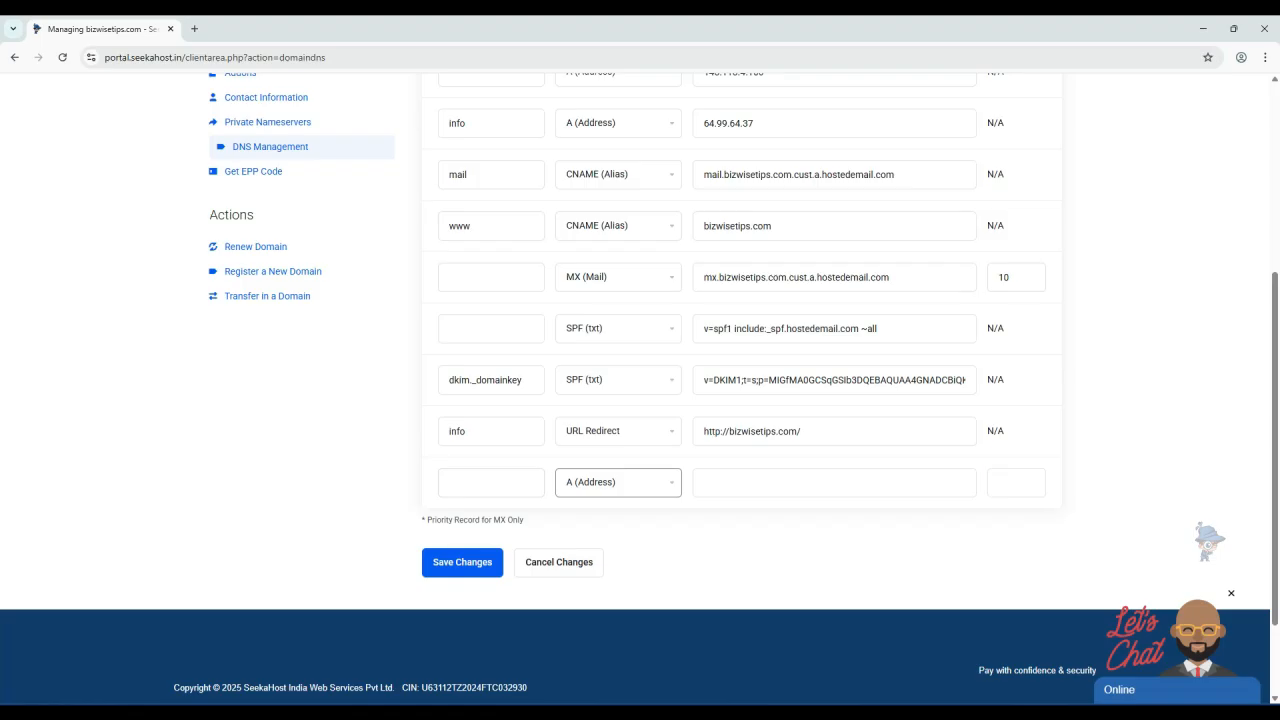
click(618, 482)
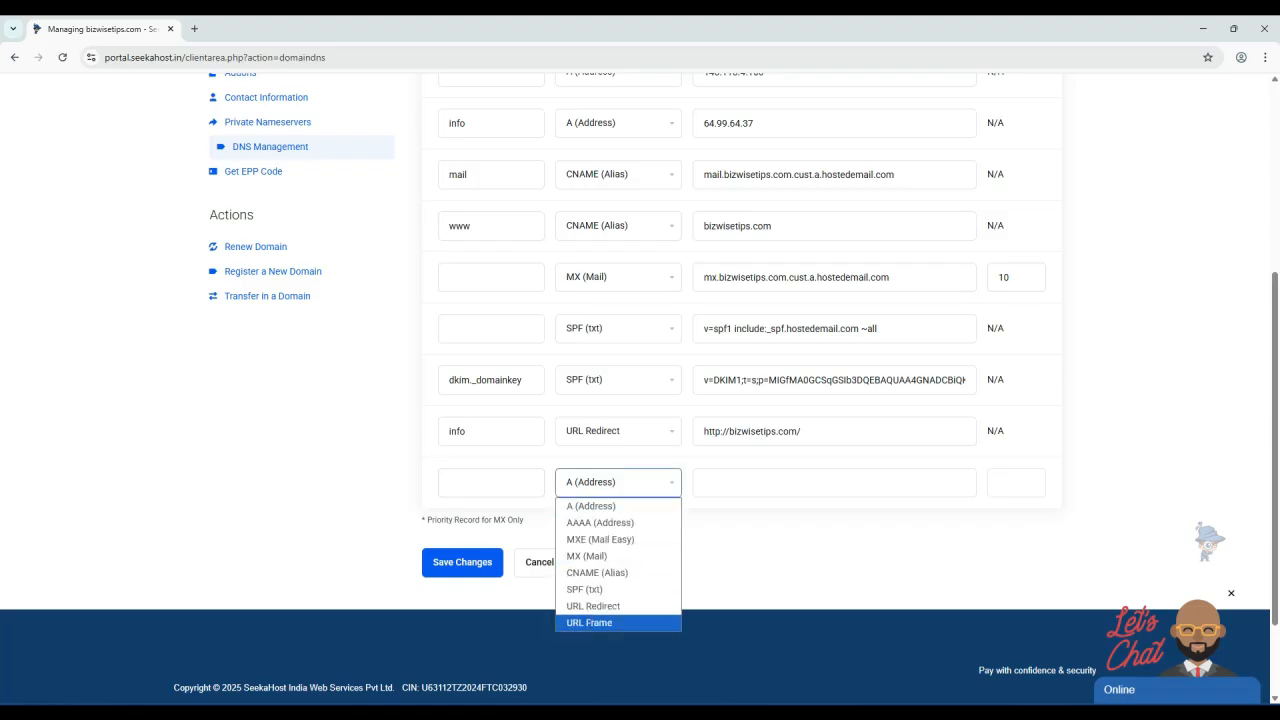
click(600, 622)
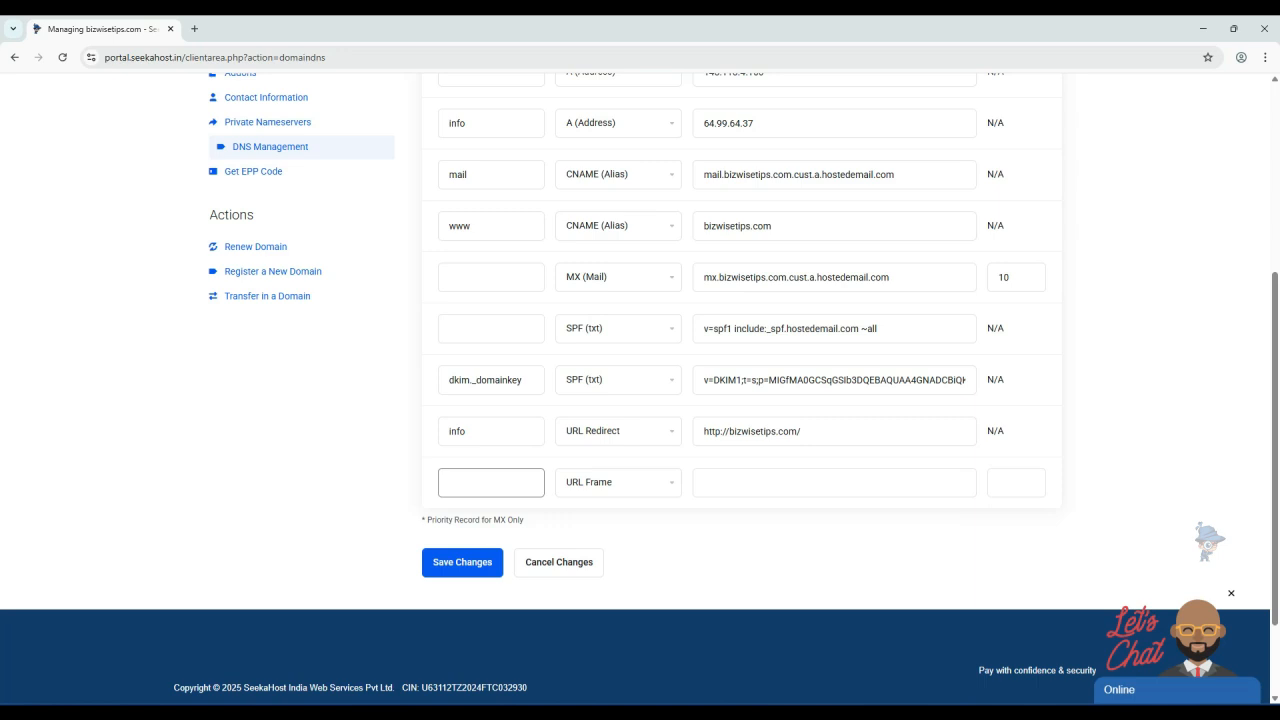
click(491, 483)
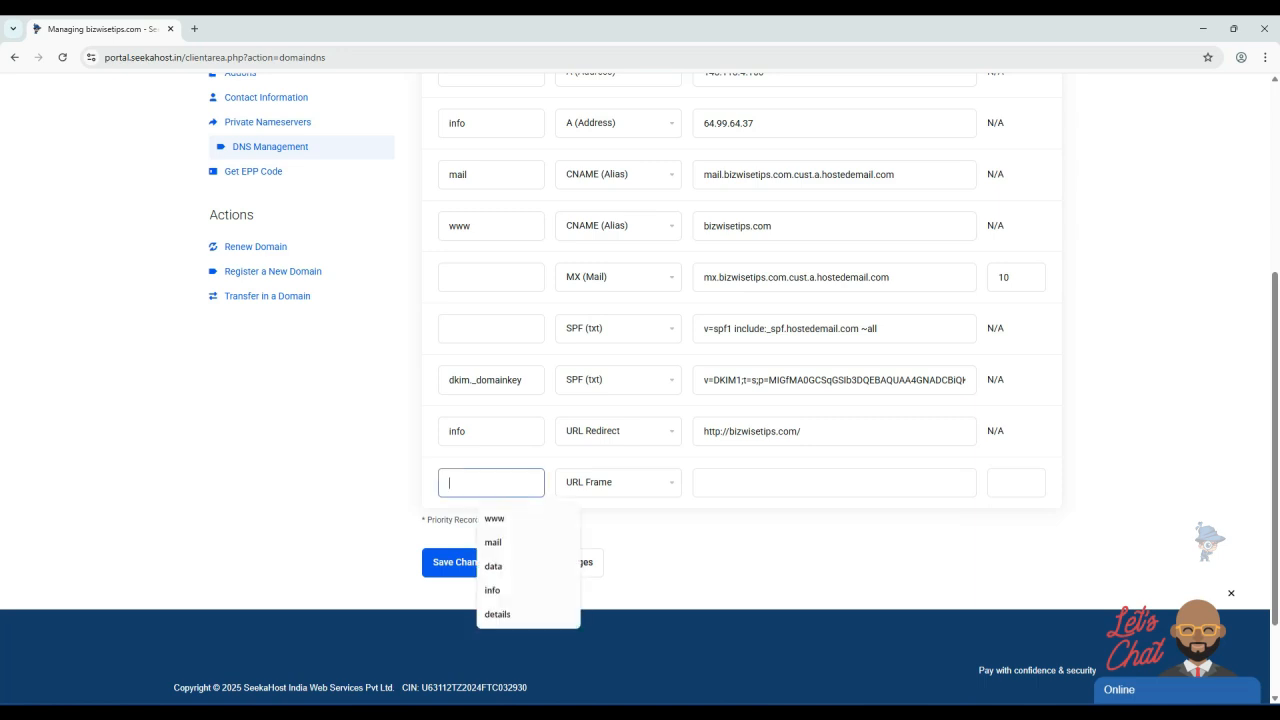
text(data)
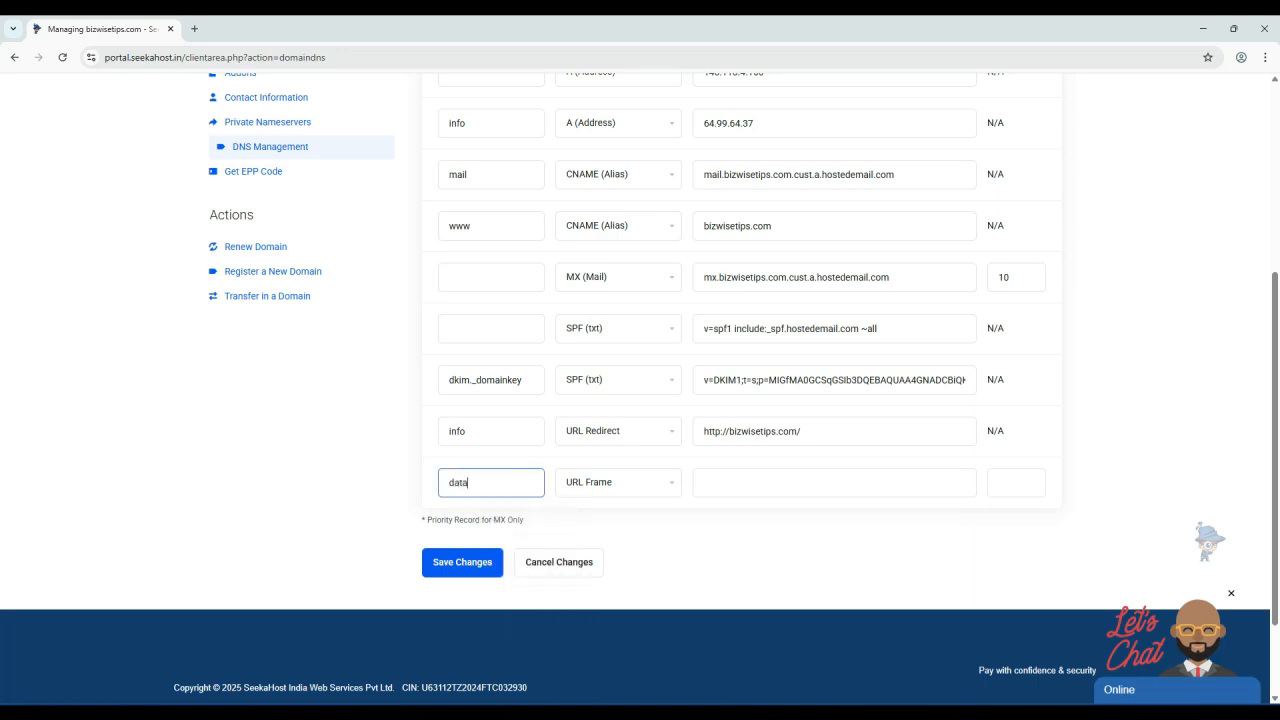
click(790, 483)
text(http://bizwisetips.com/)
click(462, 562)
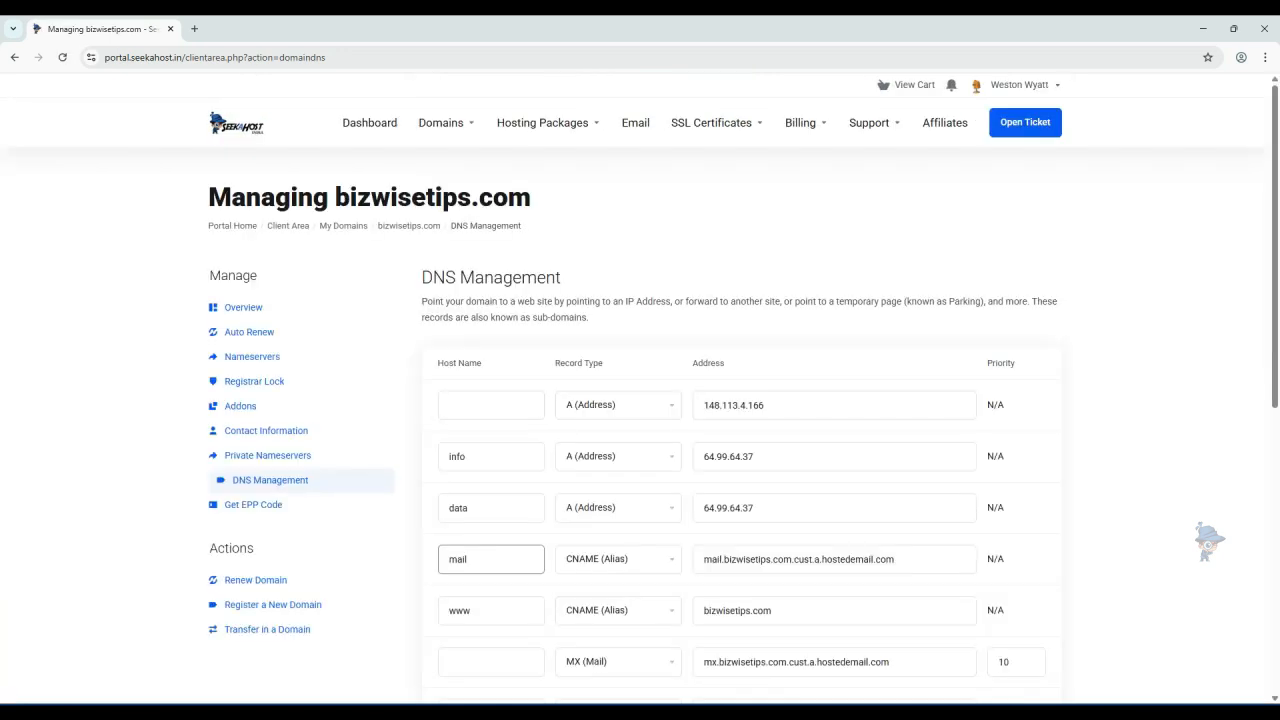
scroll(640, 400, down, 2)
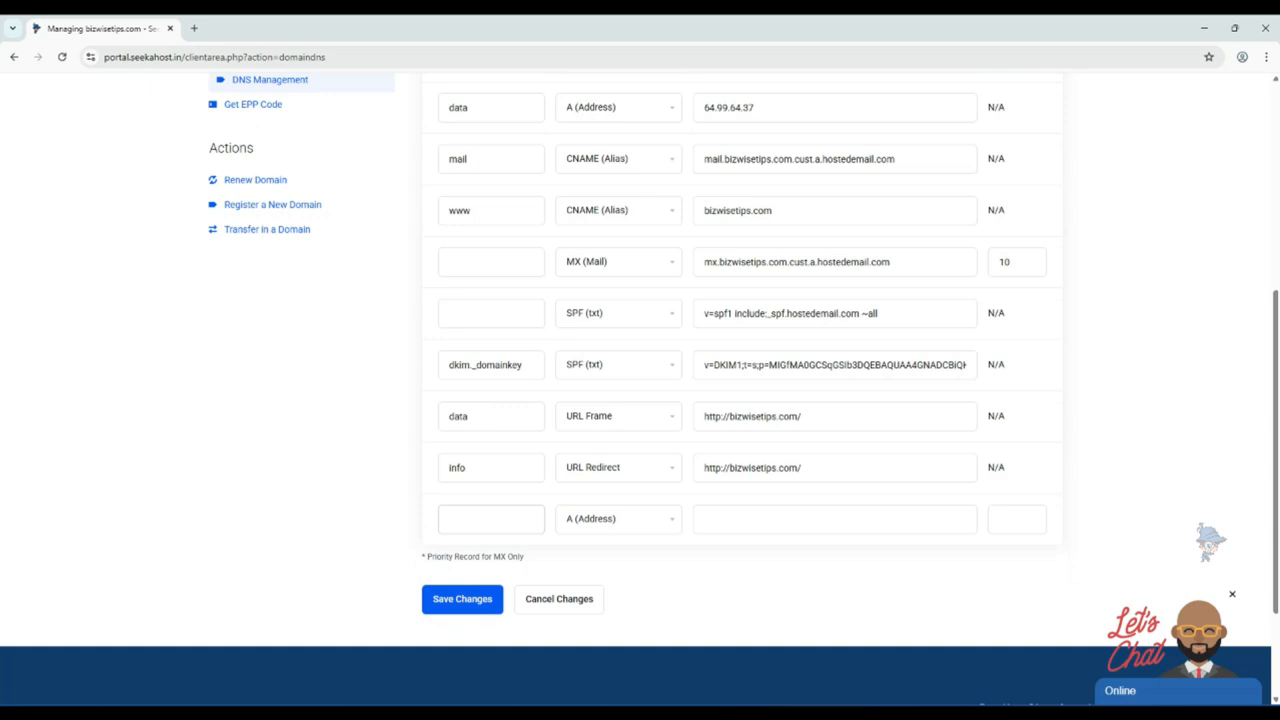